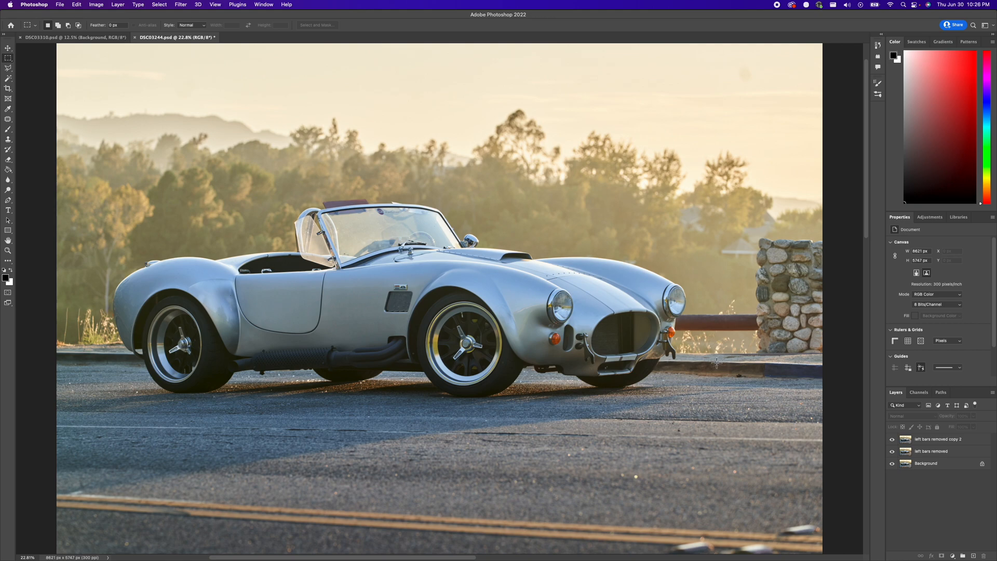
Examine the reddish-brown rail between the car's front headlight and the stone pillar up close
key(super+equal)
key(super+equal)
key(super+equal)
key(super+equal)
key(super+equal)
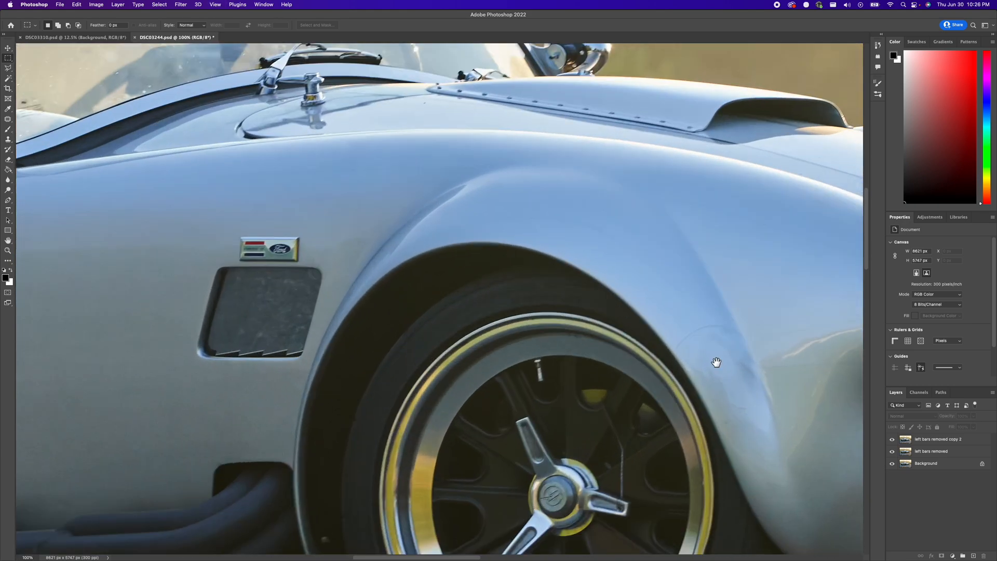
drag(717, 362, 419, 379)
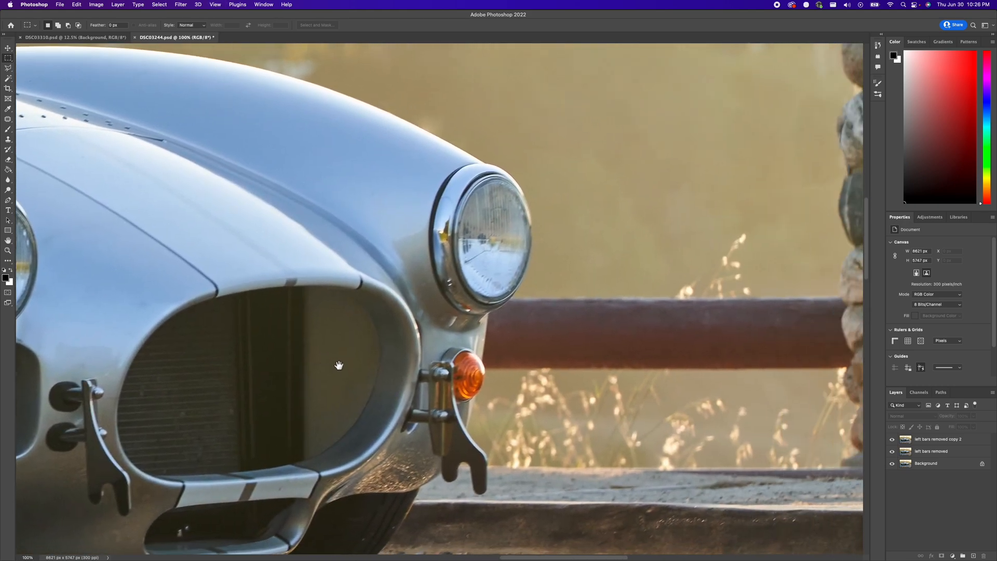
key(super+equal)
key(super+minus)
key(l)
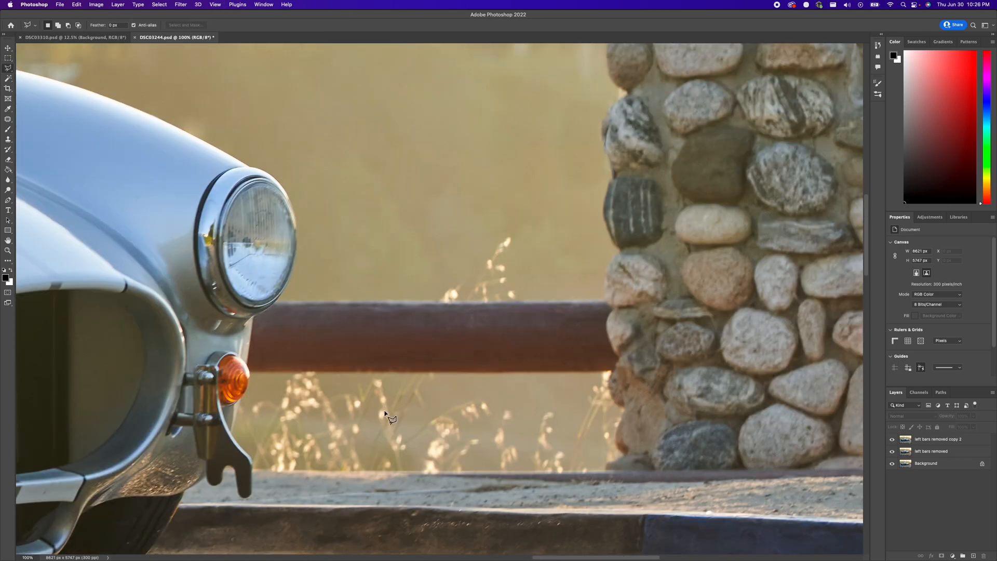
key(super+equal)
key(super+minus)
Inspect the Ford badge, side vent and front wheel of the car at 200% magnification
key(super+0)
key(super+equal)
key(super+equal)
key(super+equal)
key(super+equal)
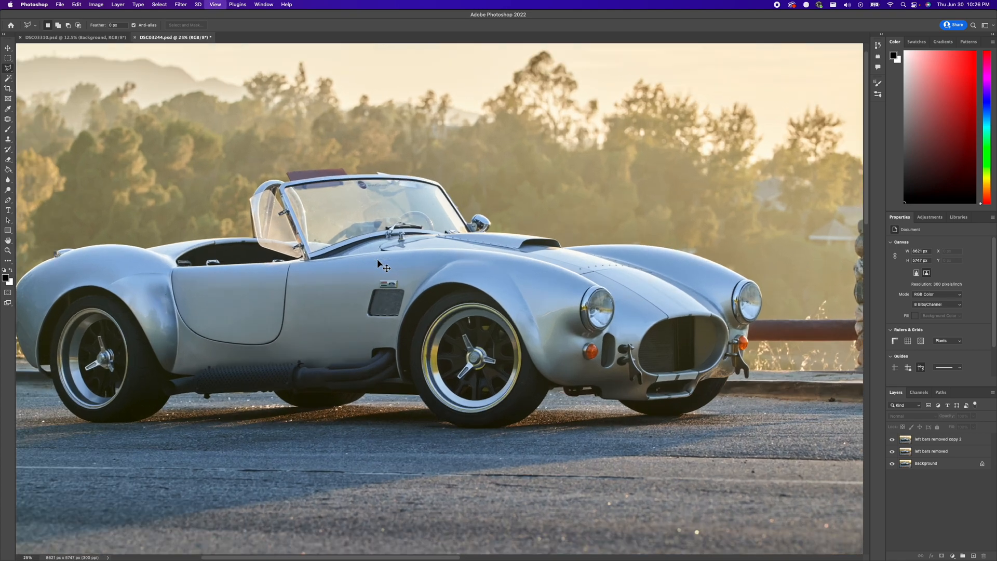
key(super+equal)
key(super+equal)
drag(191, 247, 351, 256)
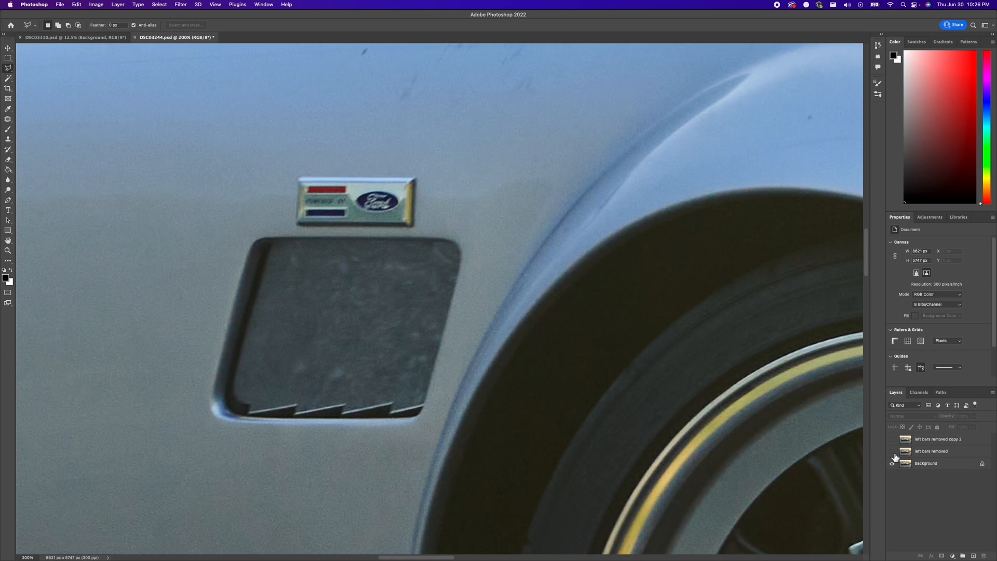
drag(603, 396, 512, 371)
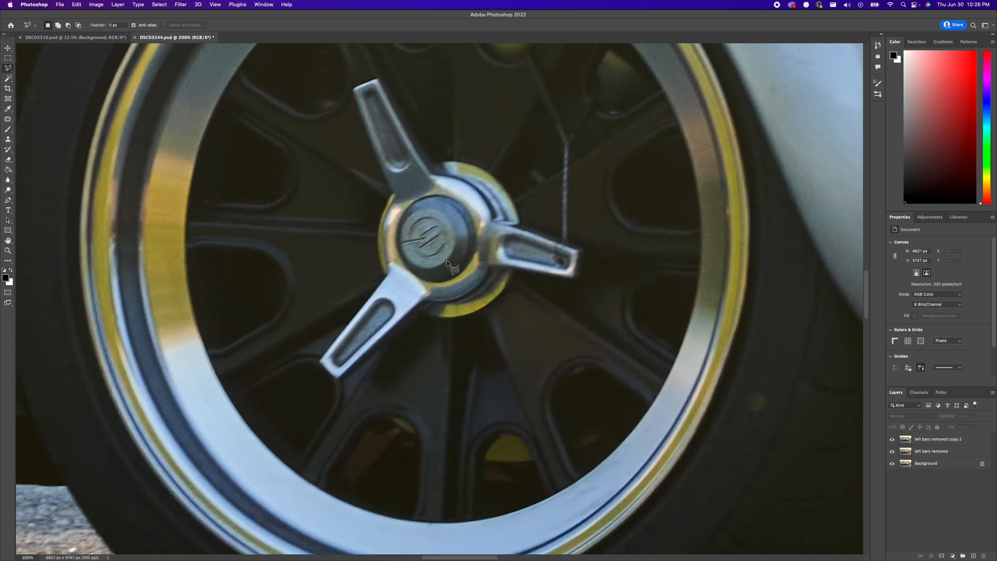
Outline the rail between the headlight and the stone pillar with the Polygonal Lasso, following the edges of the car and stones
key(super+0)
key(super+equal)
key(super+equal)
key(super+equal)
key(super+equal)
key(super+equal)
key(super+equal)
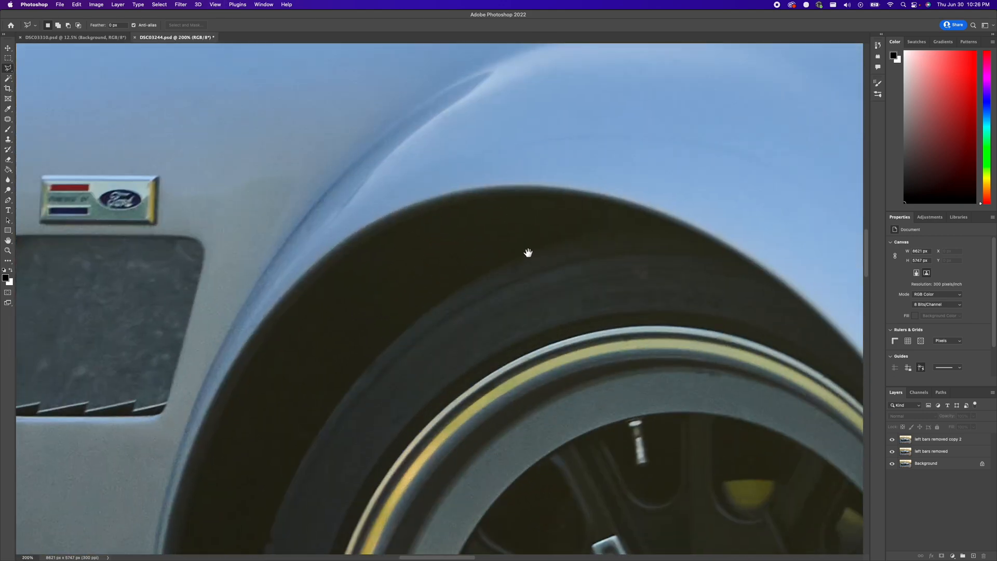
drag(528, 253, 441, 244)
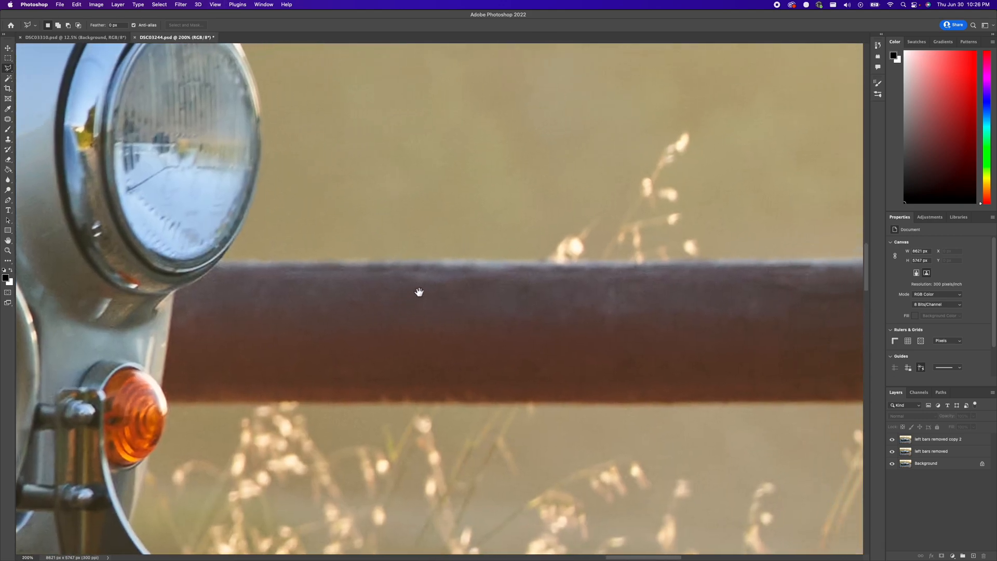
key(super+minus)
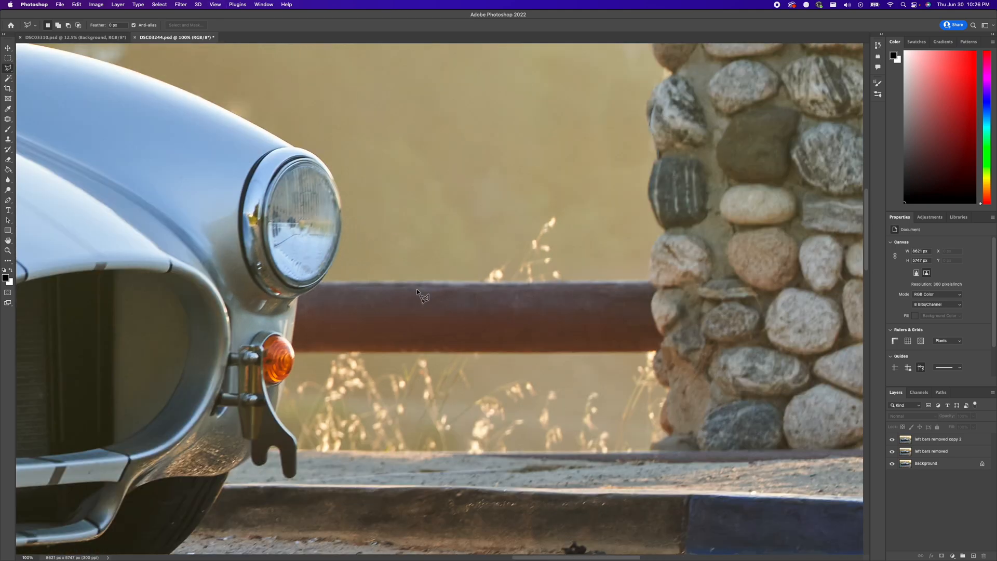
key(super+equal)
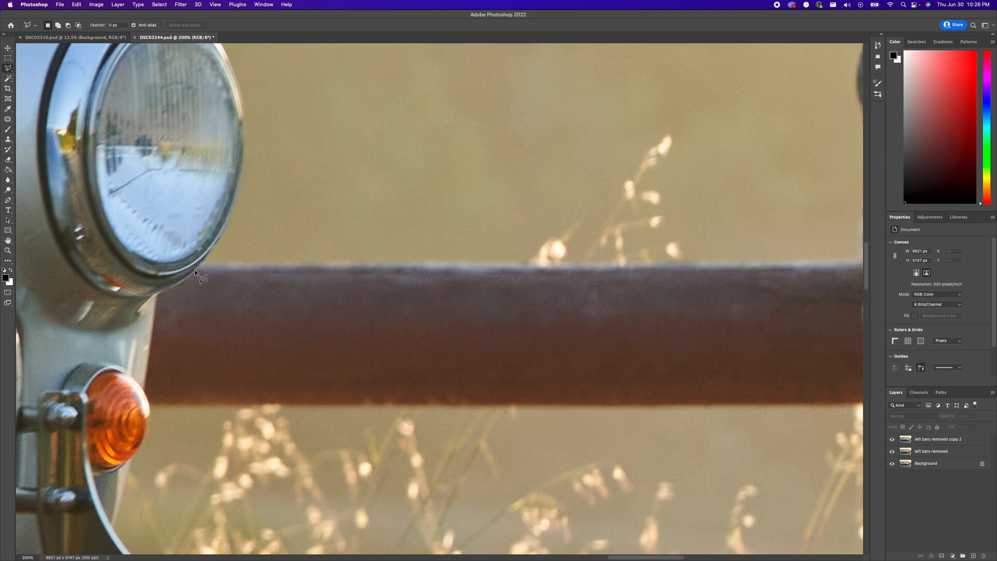
click(157, 294)
drag(402, 425, 120, 354)
click(570, 346)
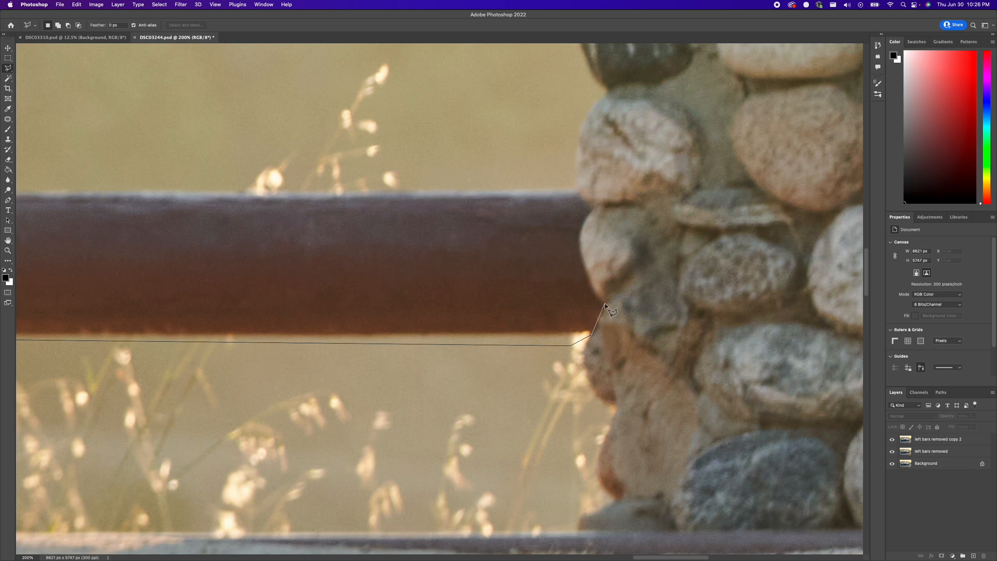
click(598, 207)
click(573, 182)
click(203, 184)
mouse_move(196, 194)
mouse_down()
mouse_move(248, 225)
mouse_move(570, 284)
mouse_up()
click(320, 274)
click(311, 258)
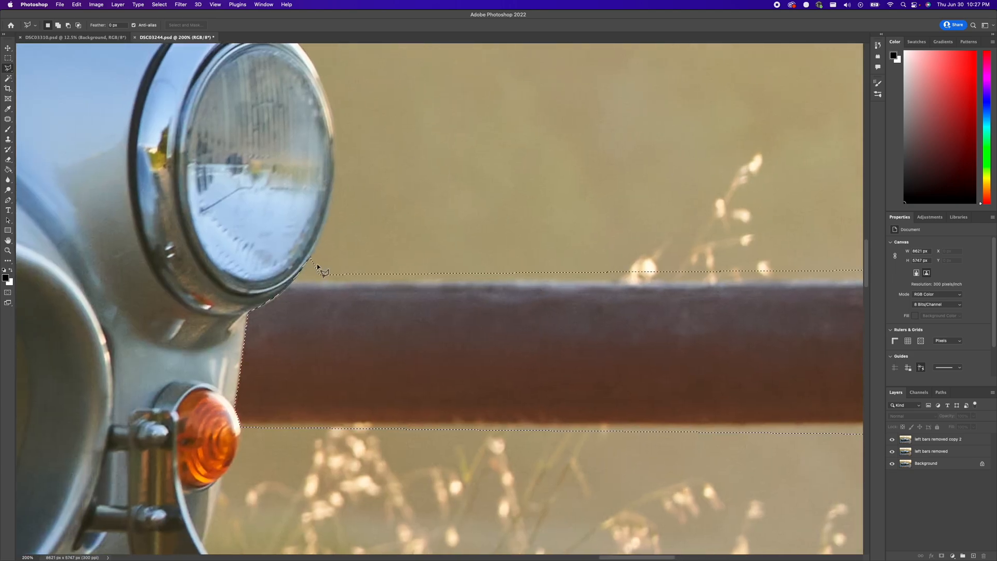
Feather the rail selection with a radius of 12 pixels
click(285, 5)
text(inver)
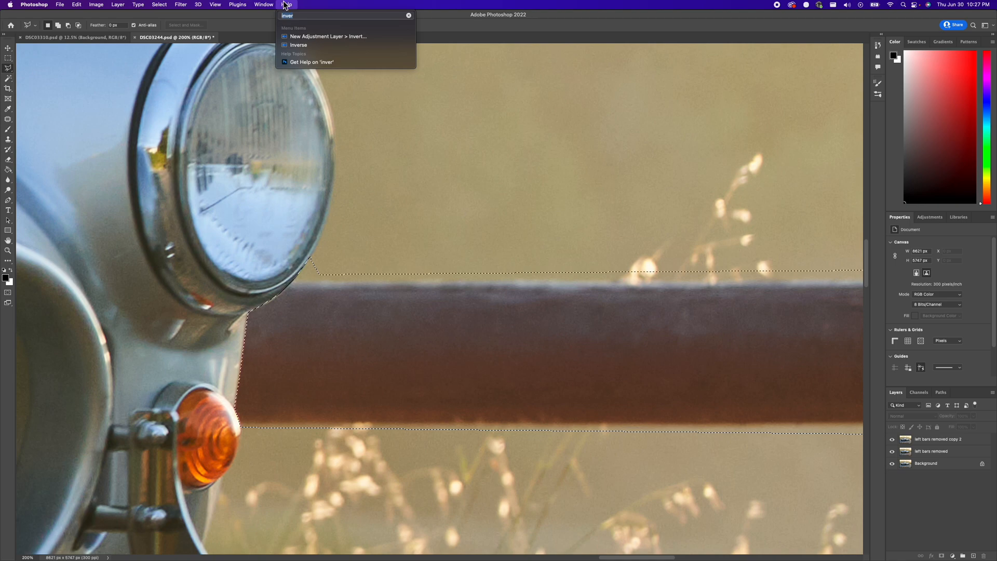
key(BackSpace)
key(BackSpace)
key(BackSpace)
key(BackSpace)
key(BackSpace)
text(feather)
key(Down)
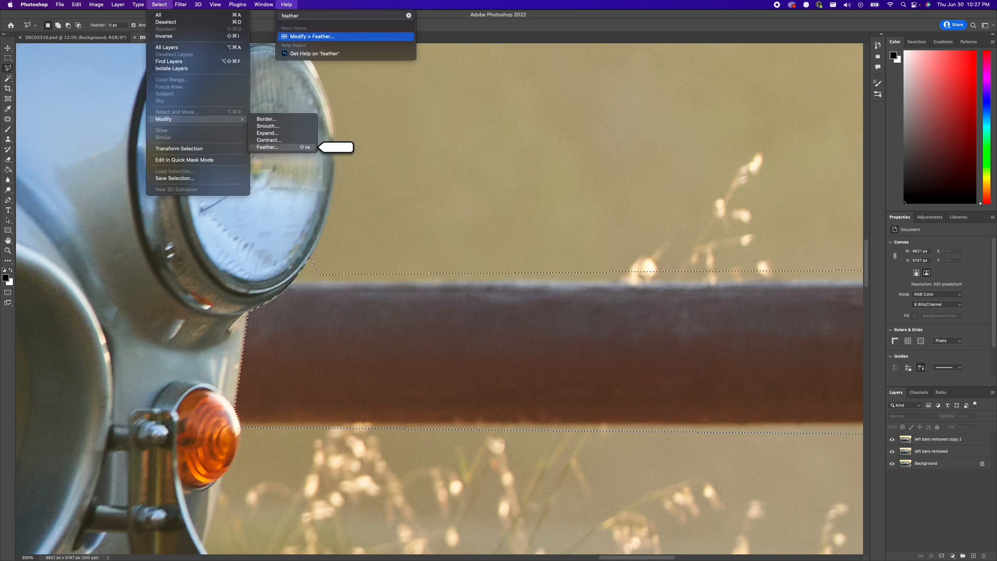
mouse_move(164, 4)
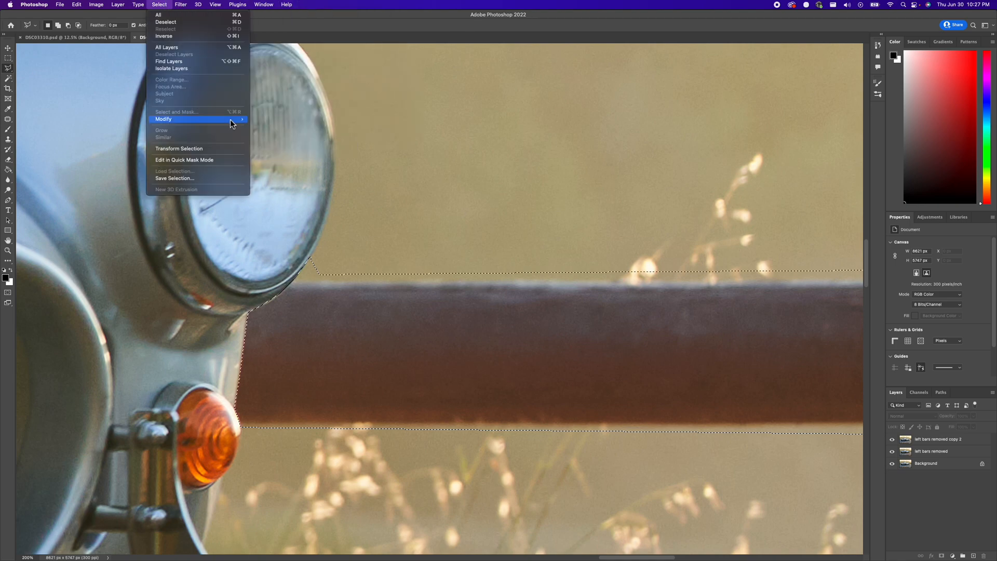
mouse_move(231, 123)
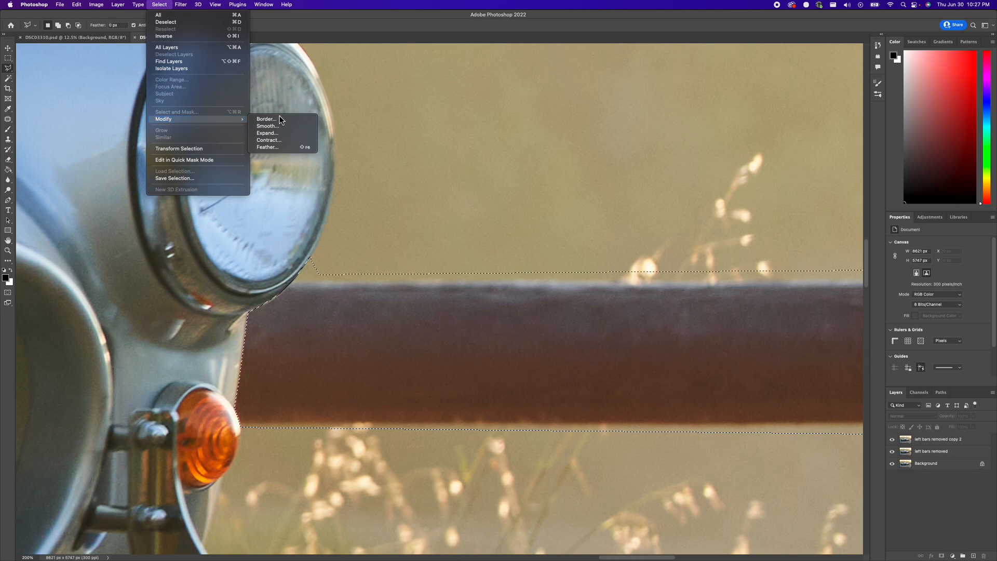
click(295, 147)
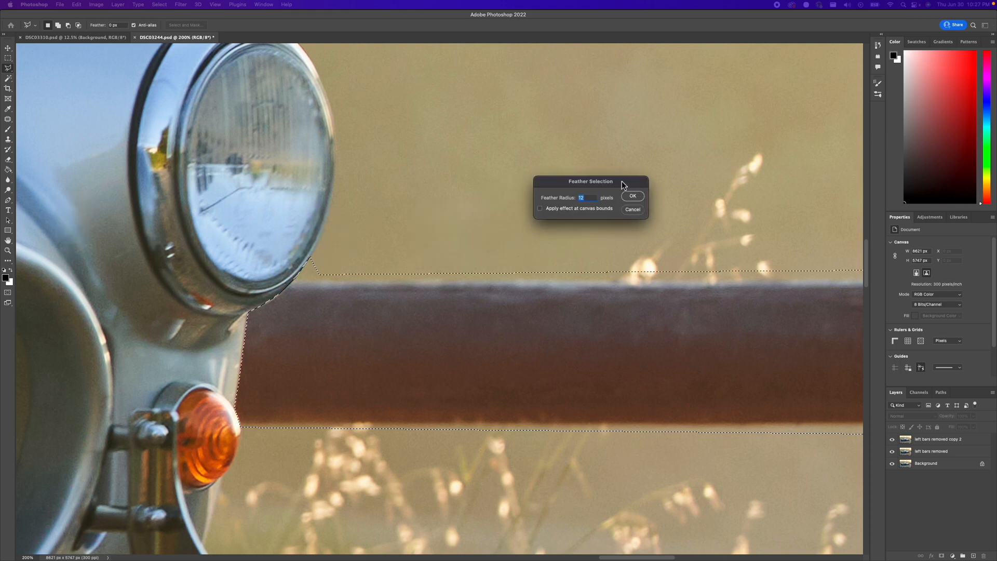
drag(621, 181, 569, 227)
click(579, 241)
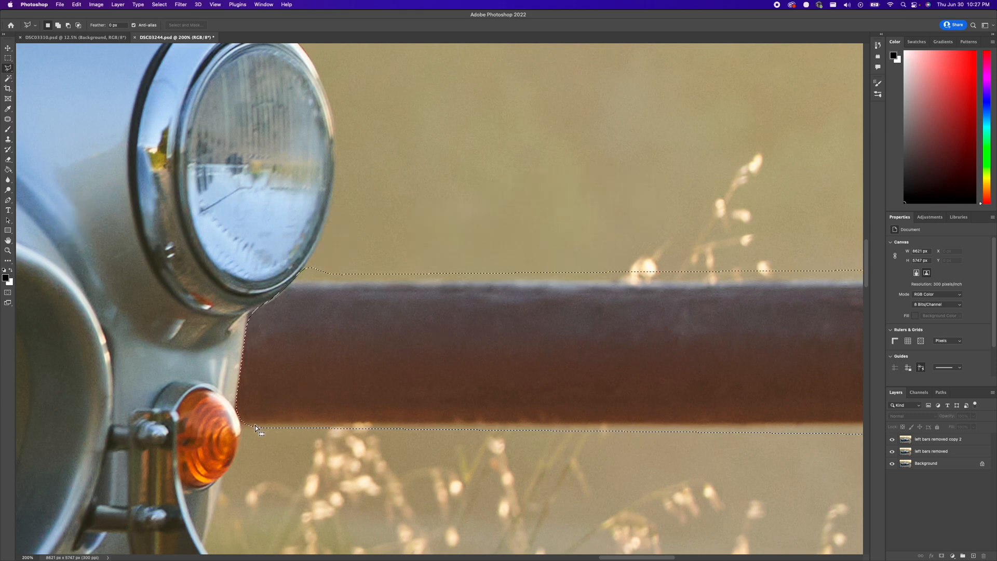
Start Content-Aware Fill for the selected rail on the layer "left bars removed copy 2"
key(super+minus)
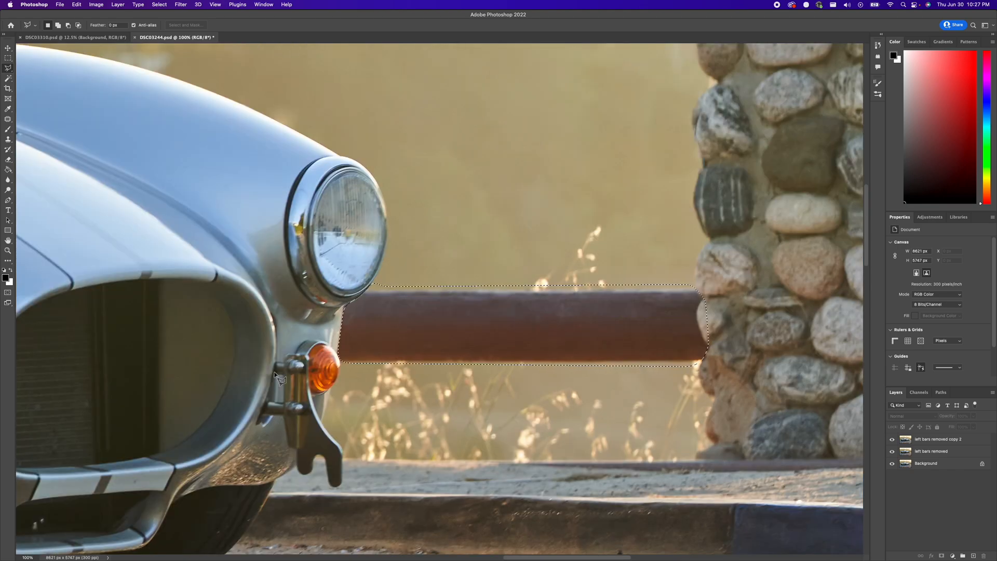
click(287, 5)
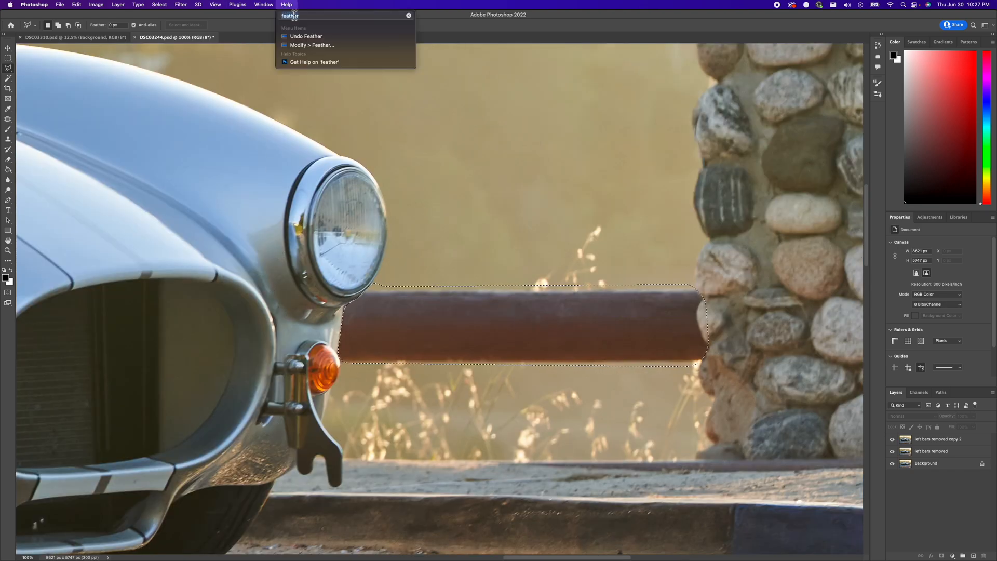
text(content)
mouse_move(317, 38)
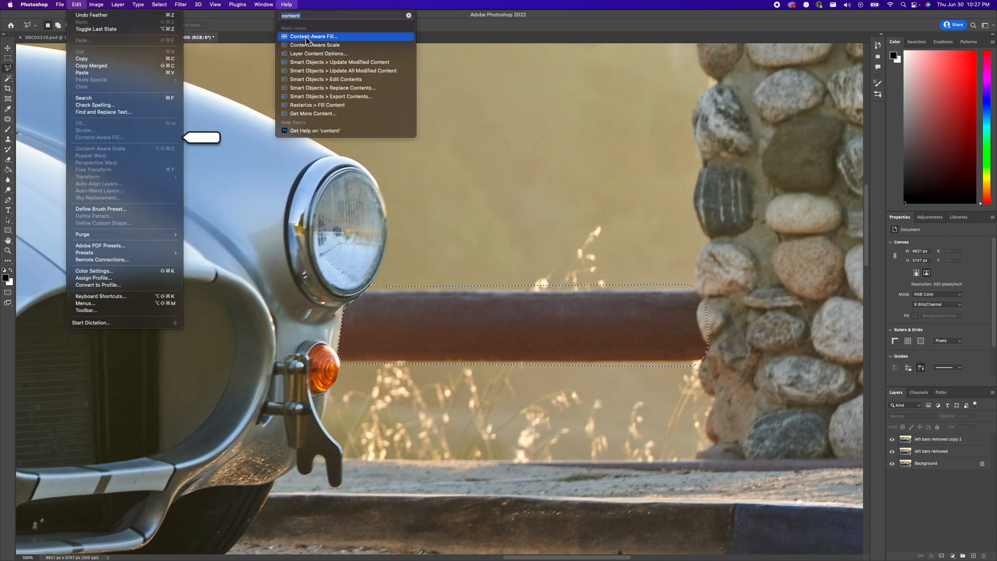
click(975, 516)
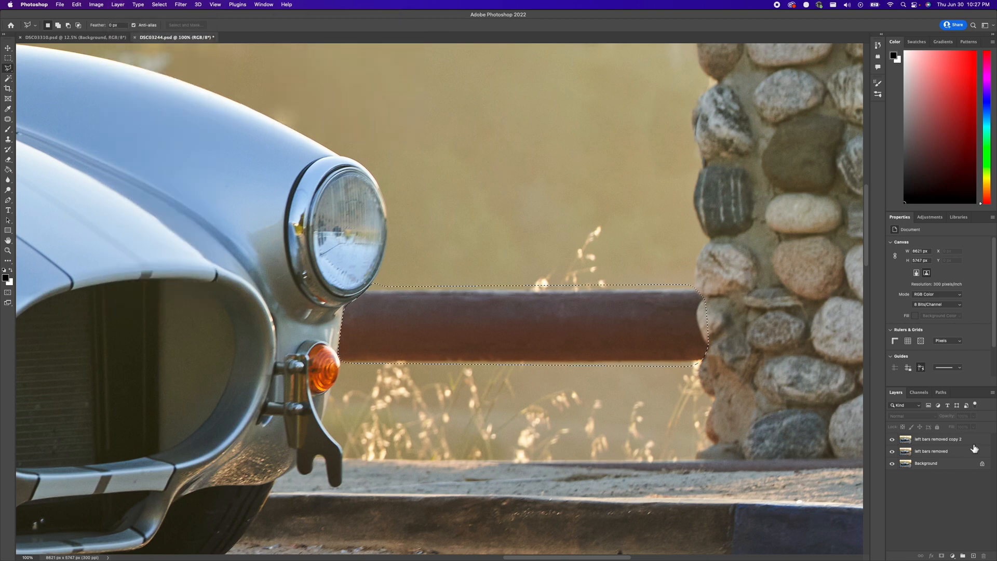
click(937, 439)
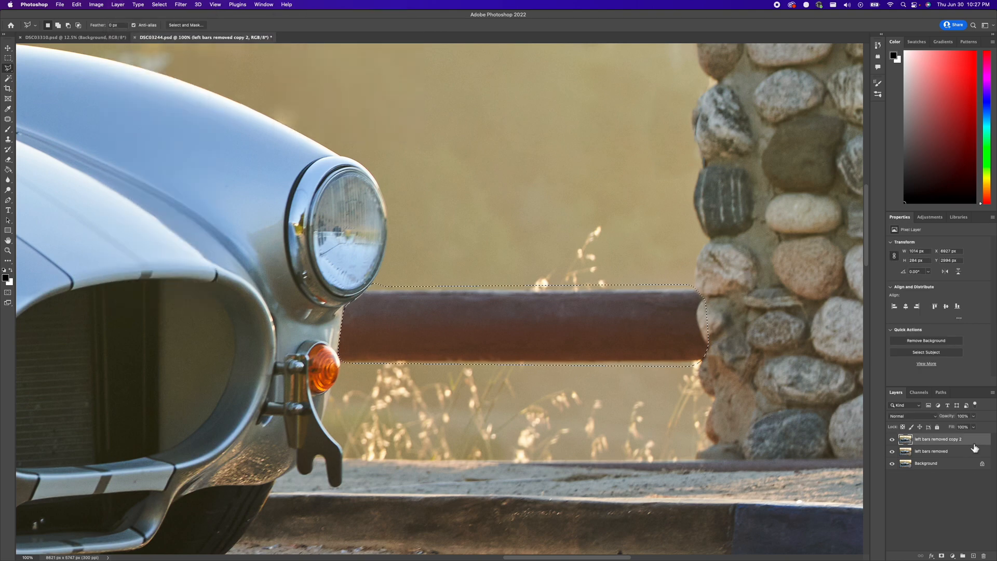
click(288, 4)
click(320, 37)
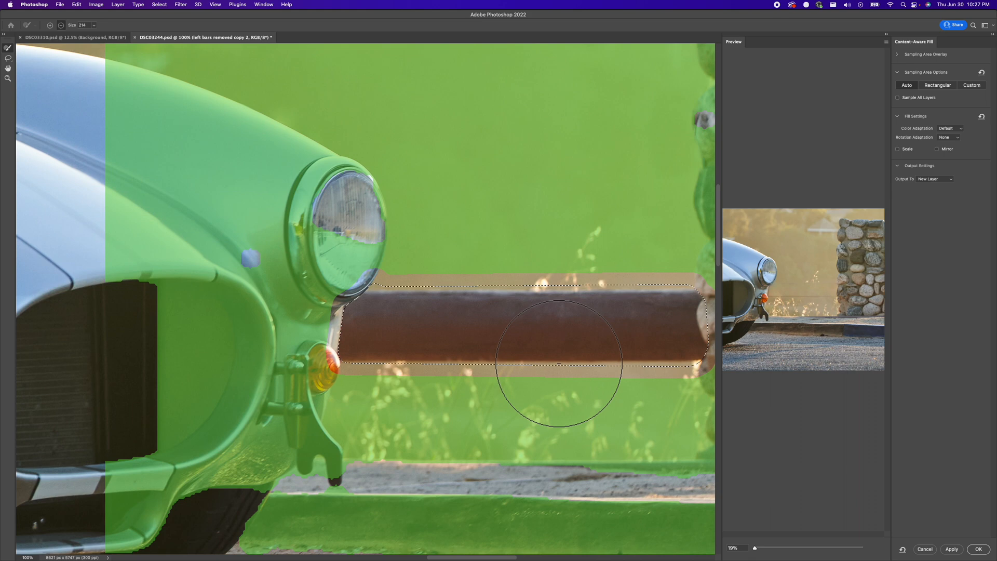
Erase the curb, road, stone pillar and car from the fill's sampling area
drag(559, 361, 416, 318)
key(super+minus)
key(super+minus)
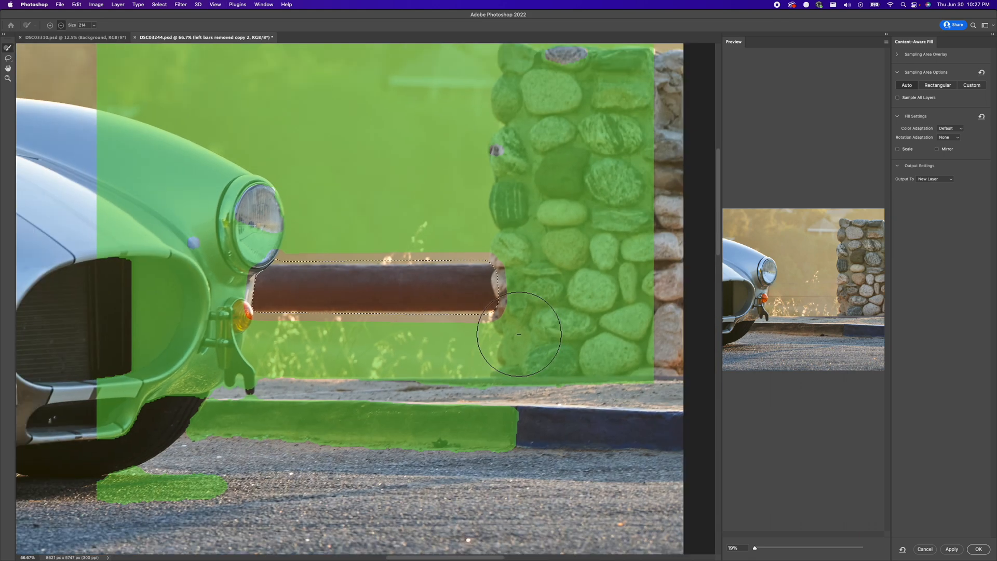
drag(305, 391, 342, 416)
drag(298, 463, 208, 457)
mouse_move(272, 418)
mouse_down()
mouse_move(359, 404)
mouse_move(446, 426)
mouse_move(432, 432)
mouse_move(639, 429)
mouse_up()
mouse_move(641, 376)
mouse_down()
mouse_move(583, 50)
mouse_move(575, 132)
mouse_move(83, 116)
mouse_move(125, 155)
mouse_up()
Enlarge the sampling brush to 700 and erase the remaining sampling area around the rail
key(bracketright)
key(bracketright)
key(bracketright)
key(bracketright)
key(bracketright)
key(bracketright)
mouse_move(174, 224)
mouse_down()
mouse_move(505, 254)
mouse_move(560, 206)
mouse_move(444, 253)
mouse_move(182, 399)
mouse_move(418, 370)
mouse_move(388, 382)
mouse_move(526, 359)
mouse_up()
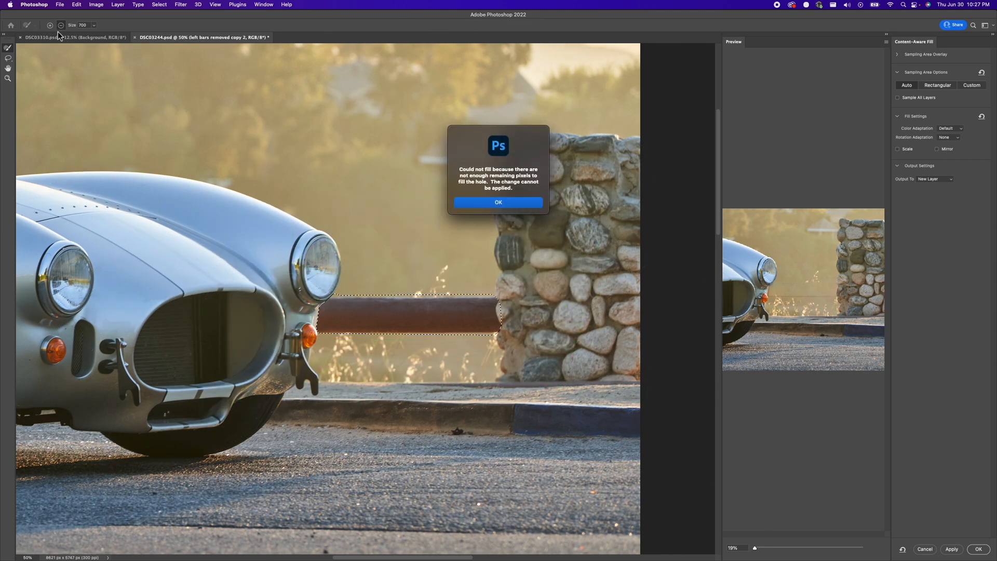
click(498, 202)
mouse_move(296, 167)
mouse_down()
mouse_move(241, 190)
mouse_move(236, 411)
mouse_move(385, 186)
mouse_move(453, 148)
mouse_move(509, 224)
mouse_move(471, 172)
mouse_move(592, 204)
mouse_move(577, 422)
mouse_move(612, 321)
mouse_move(593, 269)
mouse_move(577, 391)
mouse_move(575, 301)
mouse_move(573, 378)
mouse_up()
Add sampling area over the hazy background above the rail and the grass below it, using a brush of size 100
click(51, 25)
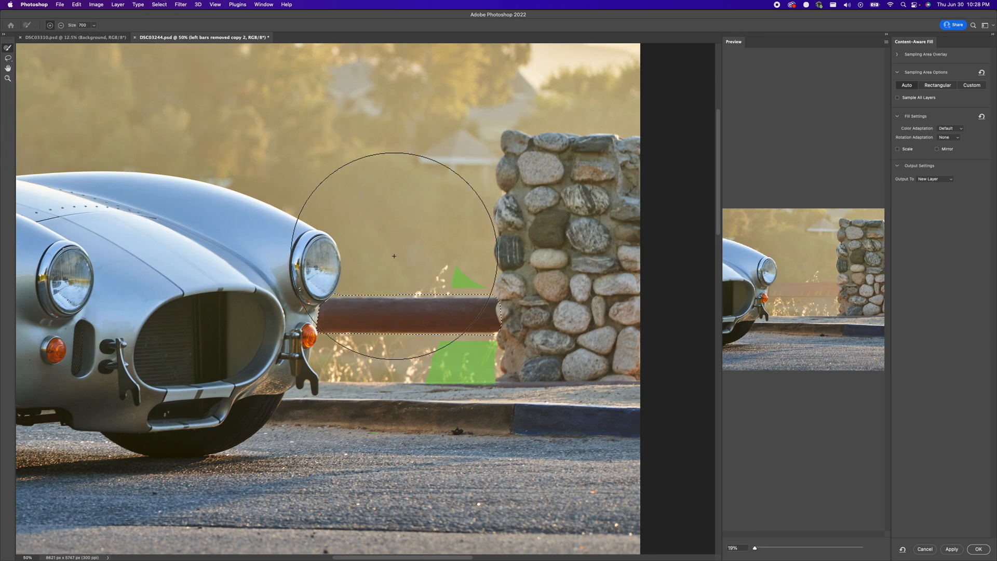
key(super+1)
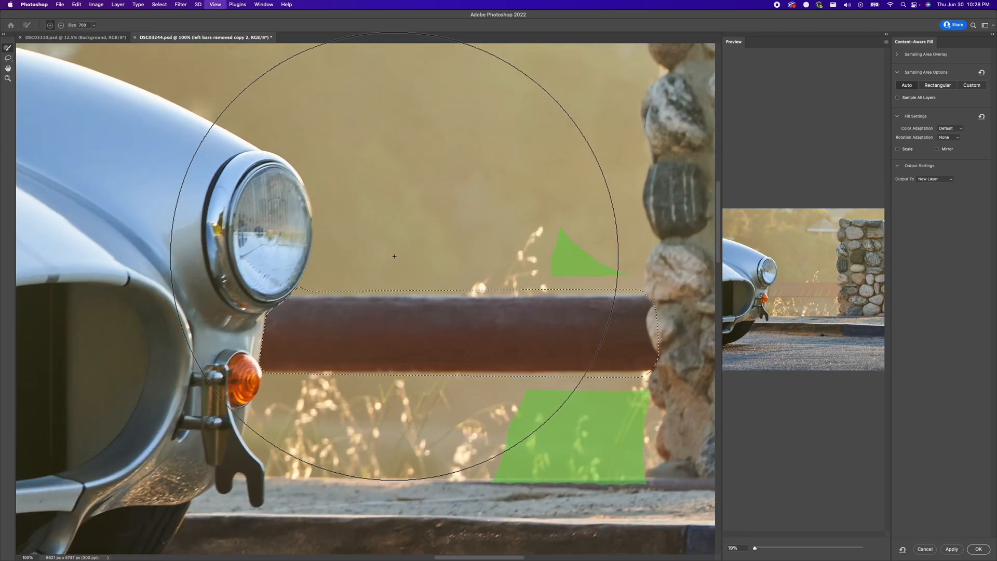
key(super+equal)
key(bracketleft)
key(bracketleft)
key(bracketleft)
key(bracketleft)
key(bracketleft)
key(bracketleft)
key(bracketleft)
key(bracketleft)
key(bracketleft)
key(bracketleft)
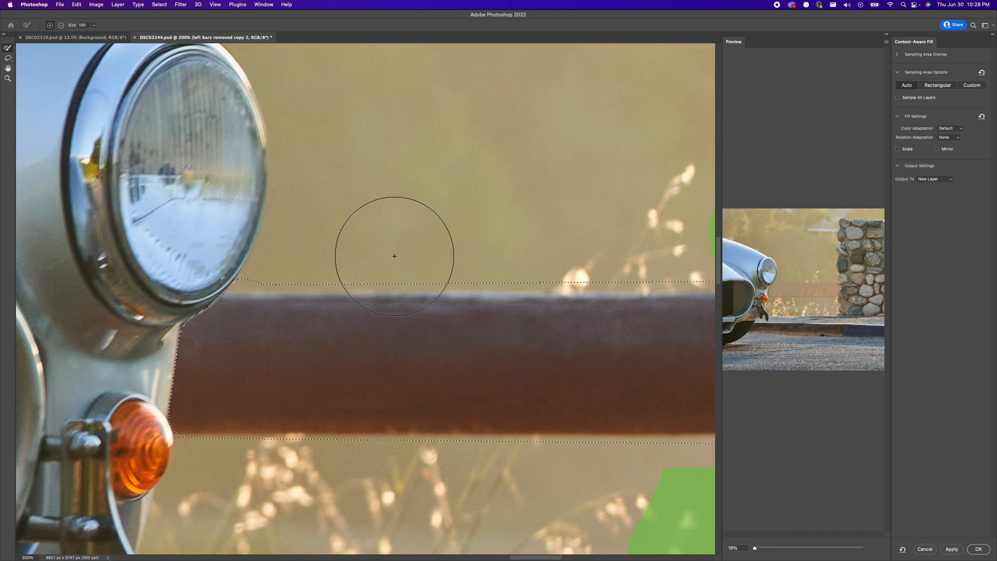
key(super+minus)
mouse_move(416, 221)
mouse_down()
mouse_move(417, 243)
mouse_move(416, 218)
mouse_move(381, 155)
mouse_move(456, 201)
mouse_move(510, 282)
mouse_up()
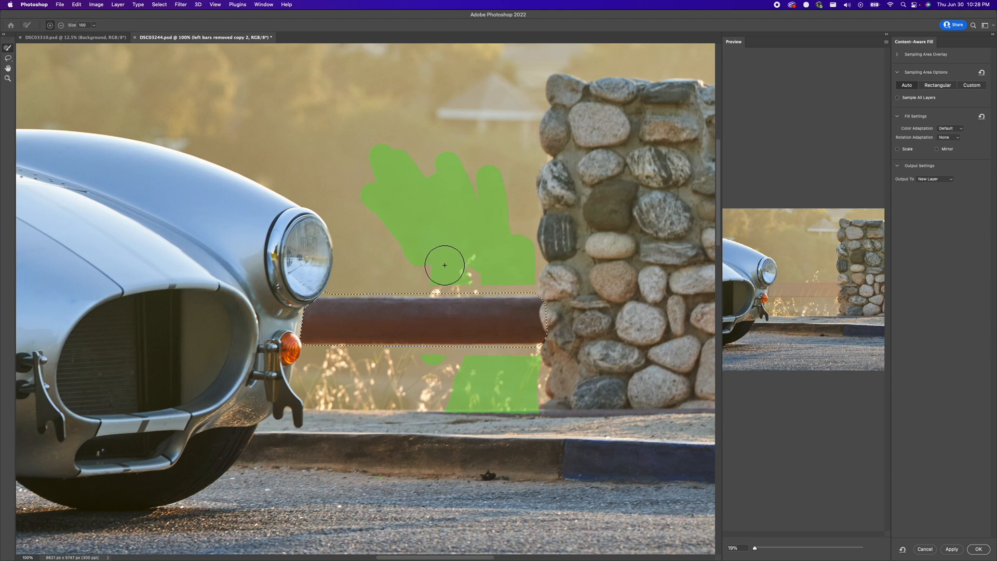
mouse_move(397, 336)
mouse_down()
mouse_move(414, 397)
mouse_move(440, 337)
mouse_up()
mouse_move(422, 390)
mouse_down()
mouse_move(357, 387)
mouse_move(336, 367)
mouse_move(404, 367)
mouse_move(345, 349)
mouse_move(414, 349)
mouse_move(399, 358)
mouse_move(421, 372)
mouse_move(393, 390)
mouse_move(348, 394)
mouse_move(437, 392)
mouse_move(359, 386)
mouse_move(401, 369)
mouse_up()
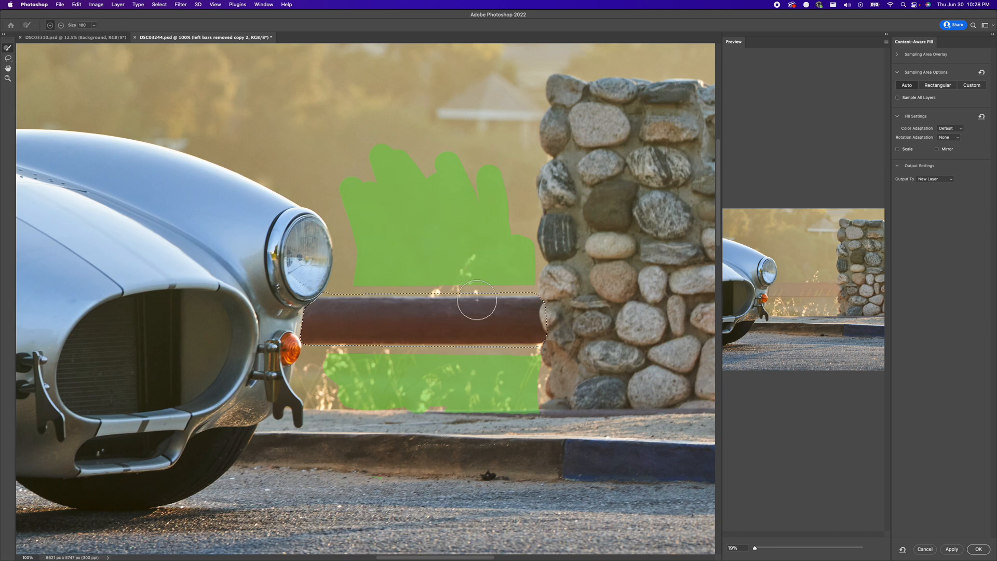
mouse_move(462, 344)
mouse_down()
mouse_move(448, 288)
mouse_move(502, 275)
mouse_move(528, 286)
mouse_move(511, 188)
mouse_move(499, 219)
mouse_move(467, 144)
mouse_move(476, 191)
mouse_move(425, 184)
mouse_move(360, 140)
mouse_up()
drag(361, 277, 360, 269)
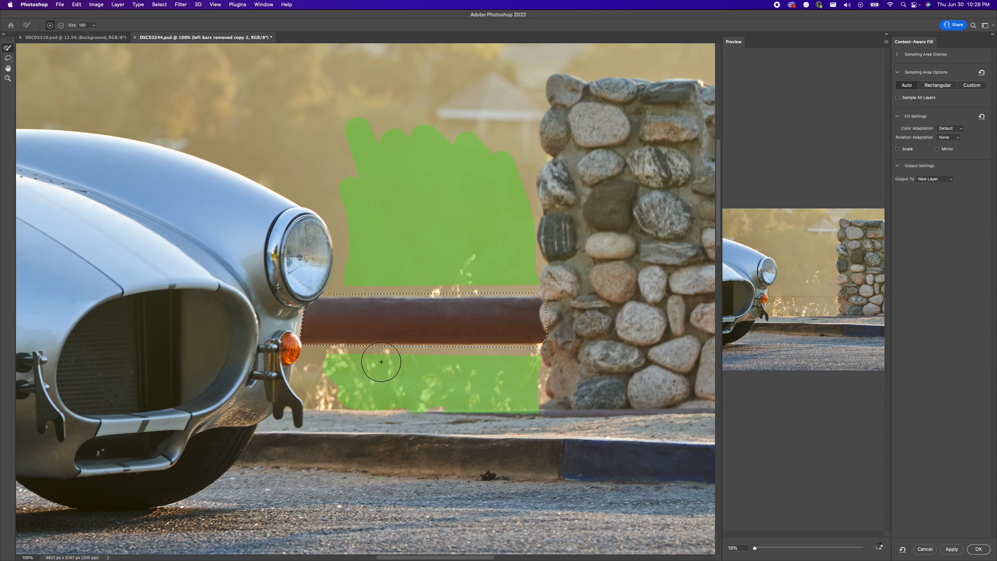
Apply the content-aware fill to a new layer and compare the image with that layer hidden and shown
click(979, 549)
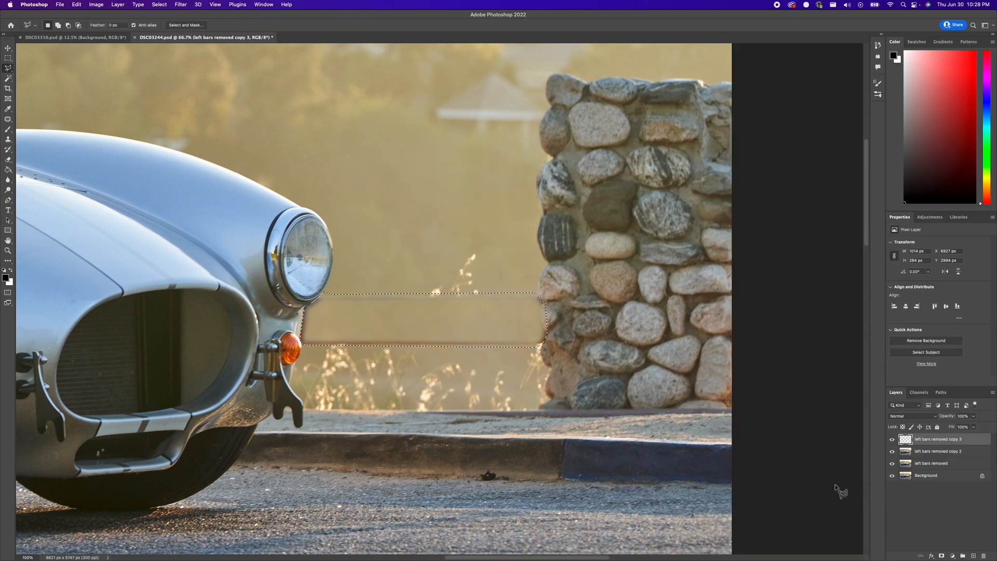
click(893, 439)
click(893, 439)
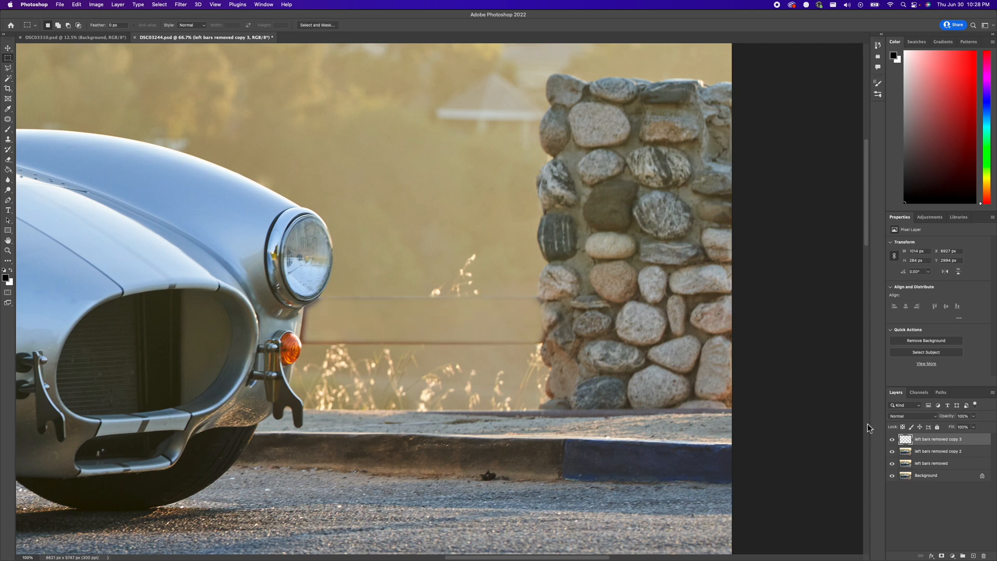
Merge the layer "left bars removed copy 3" with "left bars removed copy 2"
shift+click(936, 451)
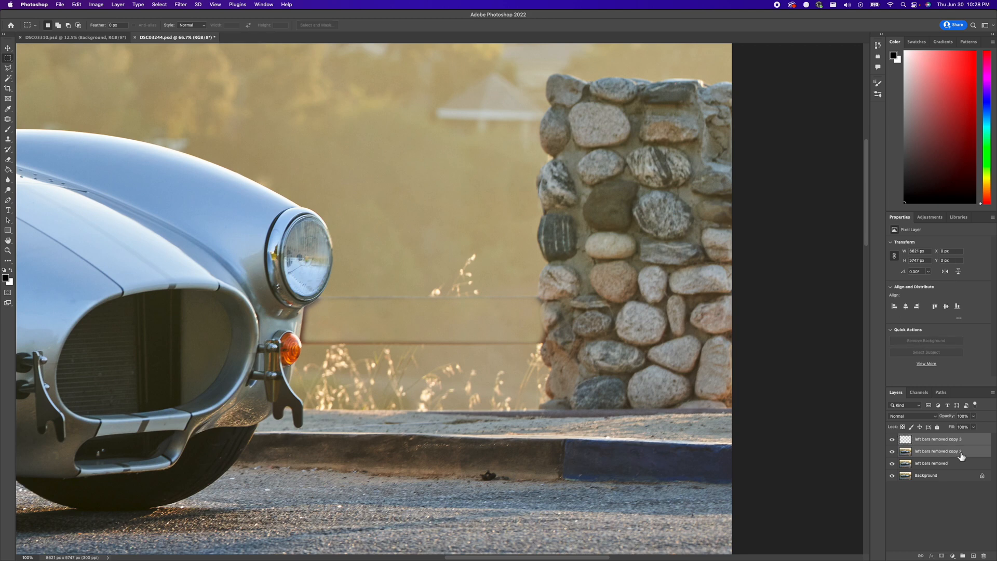
click(962, 488)
click(964, 441)
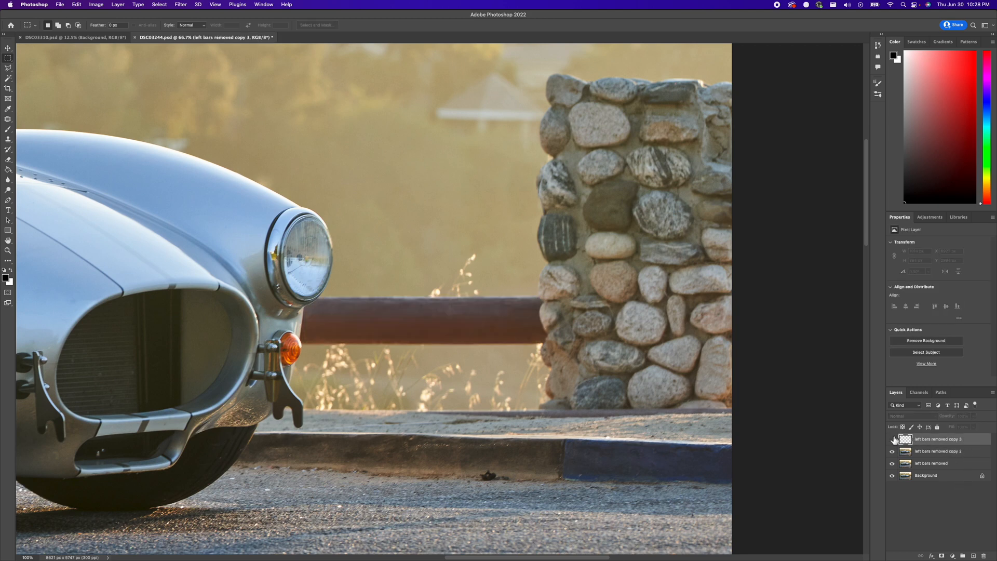
shift+click(941, 454)
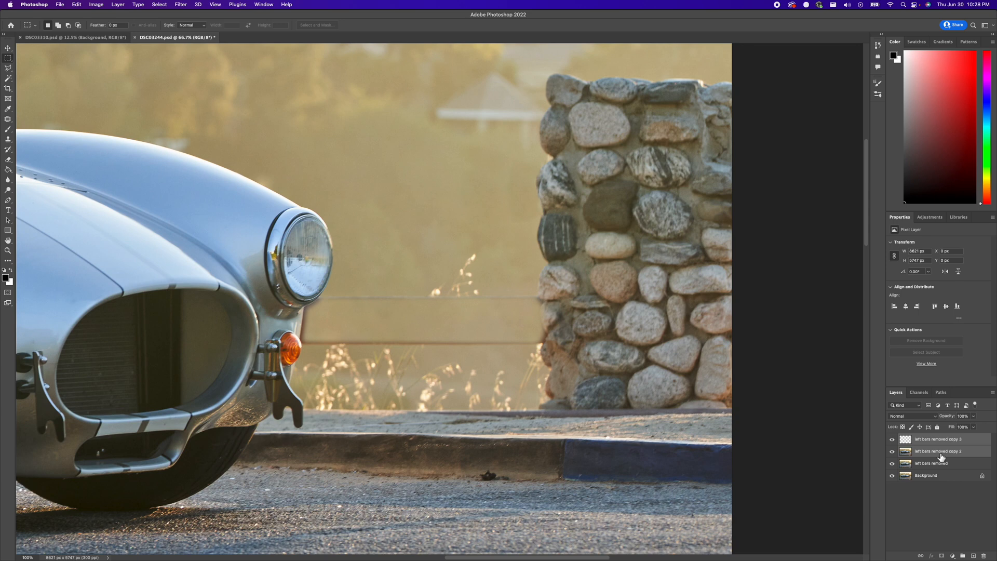
key(super+e)
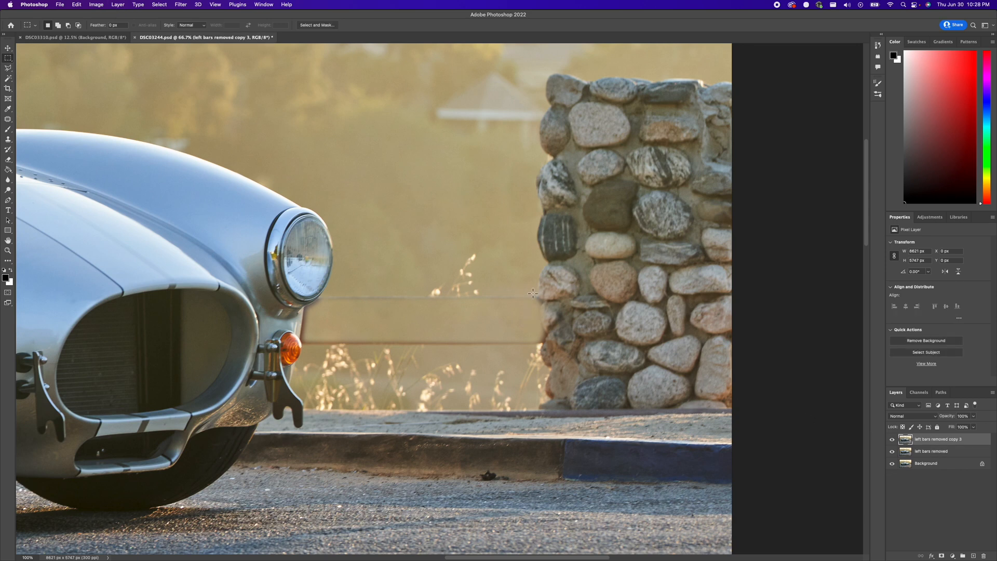
Select the thin upper rail line between the headlight and the stone pillar with a rectangular marquee and fill it with Content-Aware at 100% opacity
drag(535, 290, 328, 306)
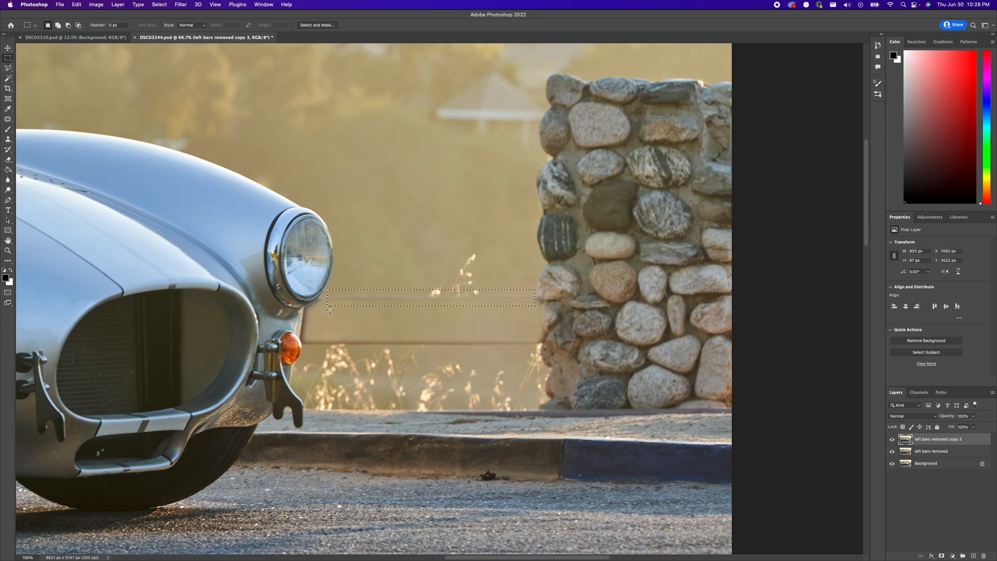
click(286, 5)
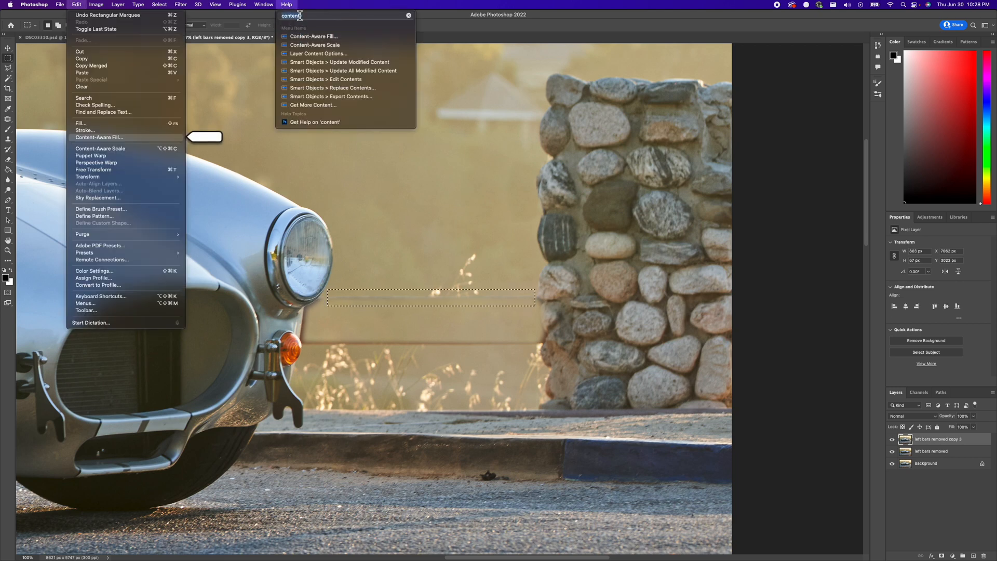
text(fill)
key(Down)
key(Return)
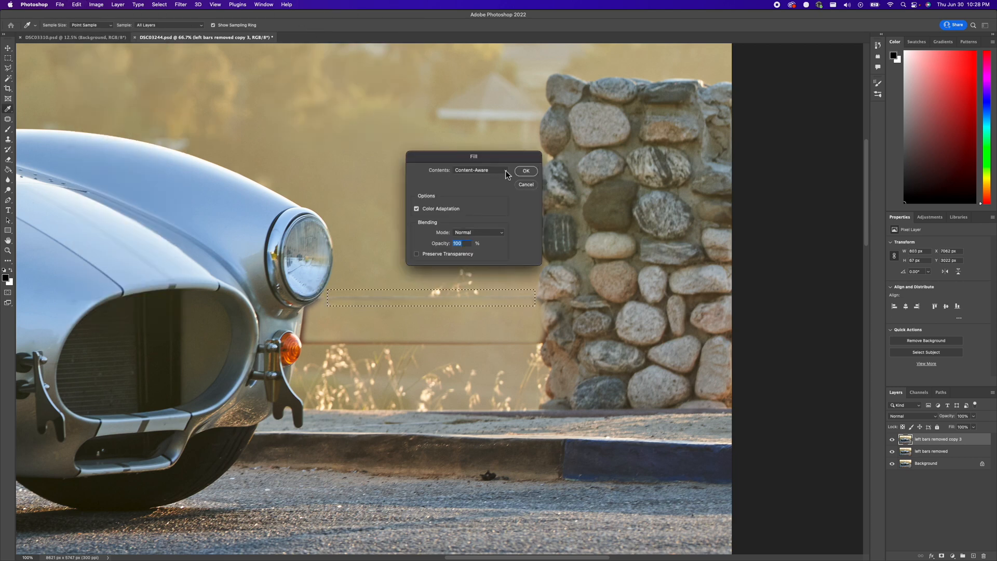
click(525, 171)
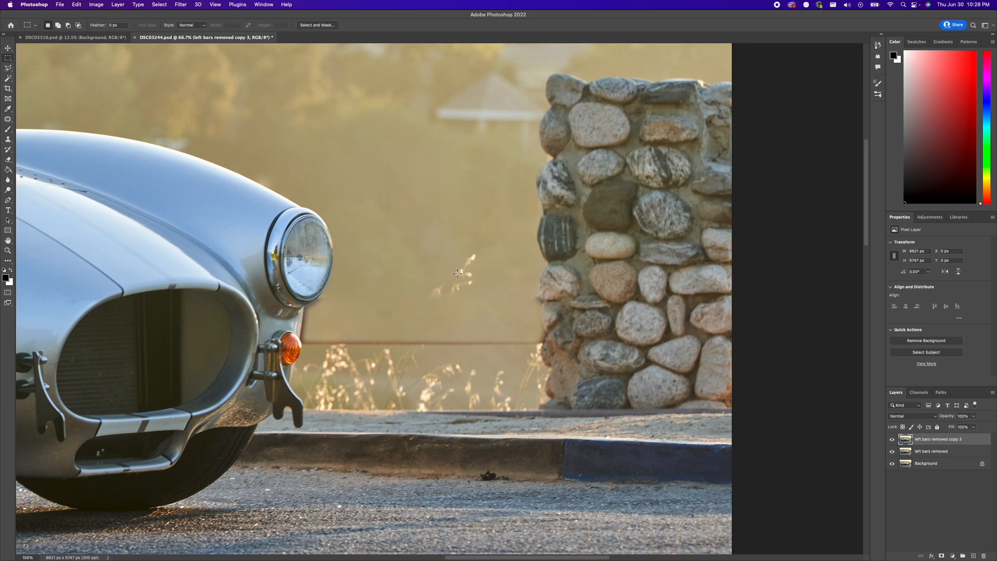
Select the floating grass remnants in the hazy background with a rectangular marquee and fill them with Content-Aware
drag(421, 252, 485, 302)
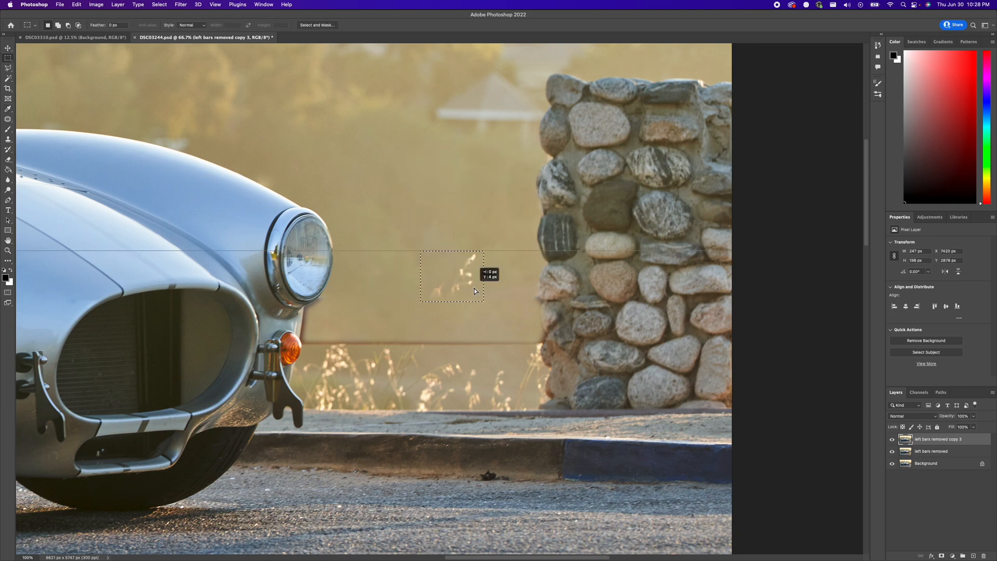
click(292, 4)
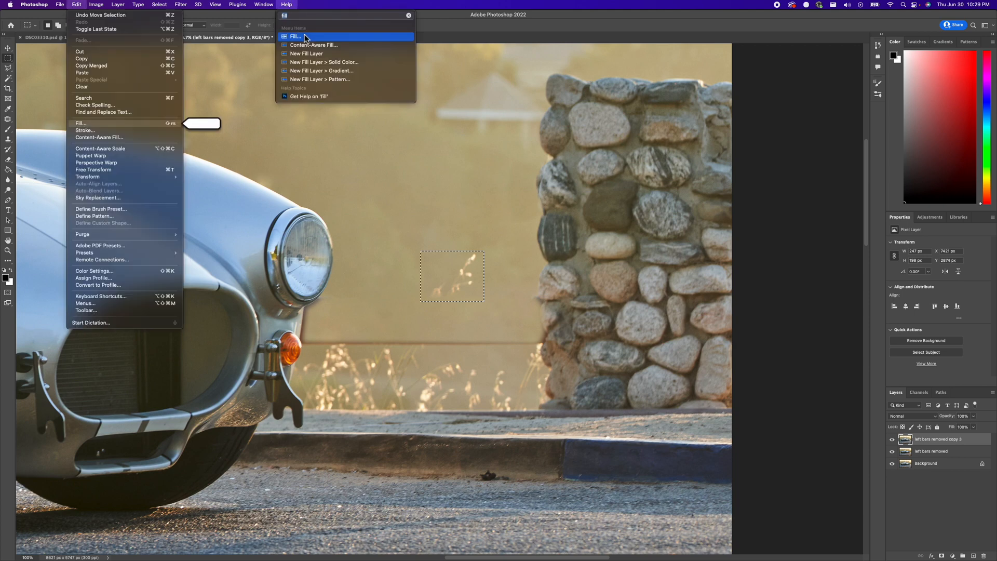
click(304, 35)
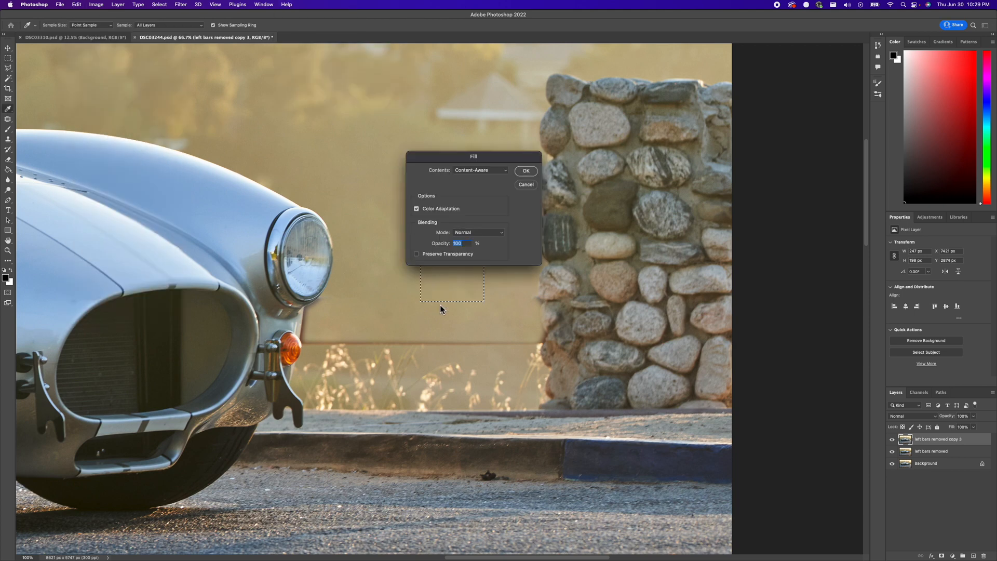
key(Return)
Select the lower rail line above the grass with a rectangular marquee, fill it with Content-Aware and deselect
drag(542, 356, 305, 335)
click(287, 5)
click(319, 39)
key(Return)
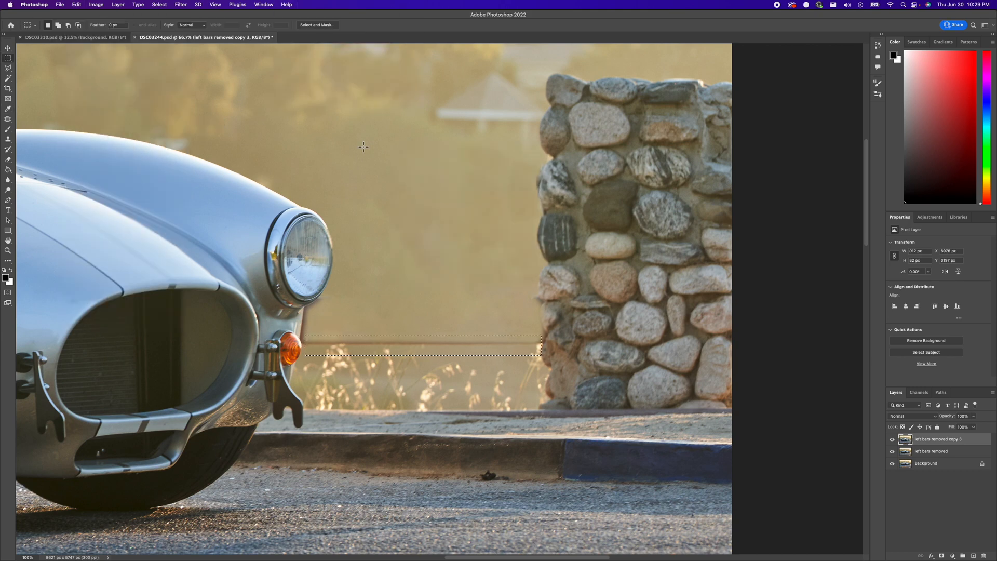
key(ctrl+d)
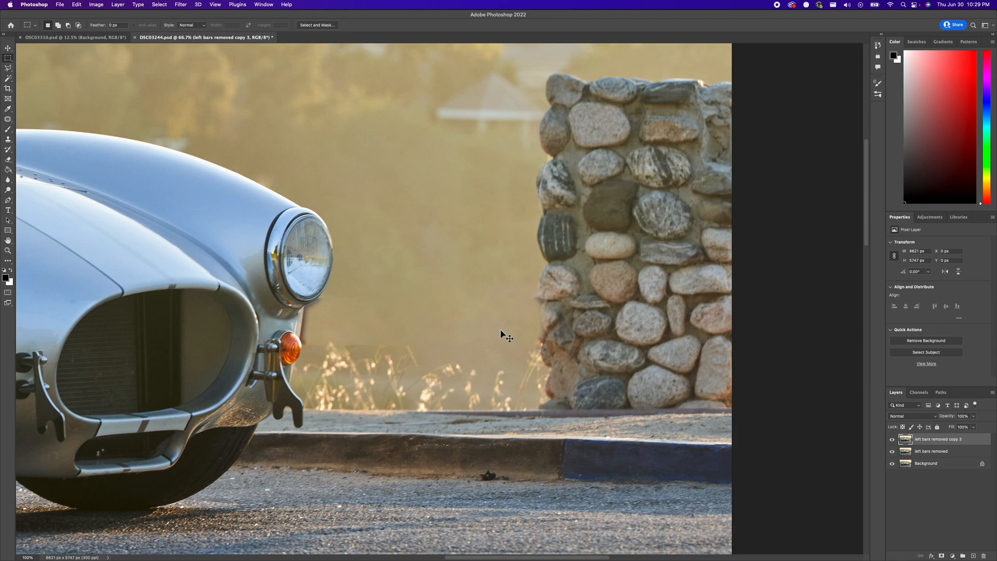
Fit the whole photo in view and compare it with the retouched layer hidden and shown
key(ctrl+0)
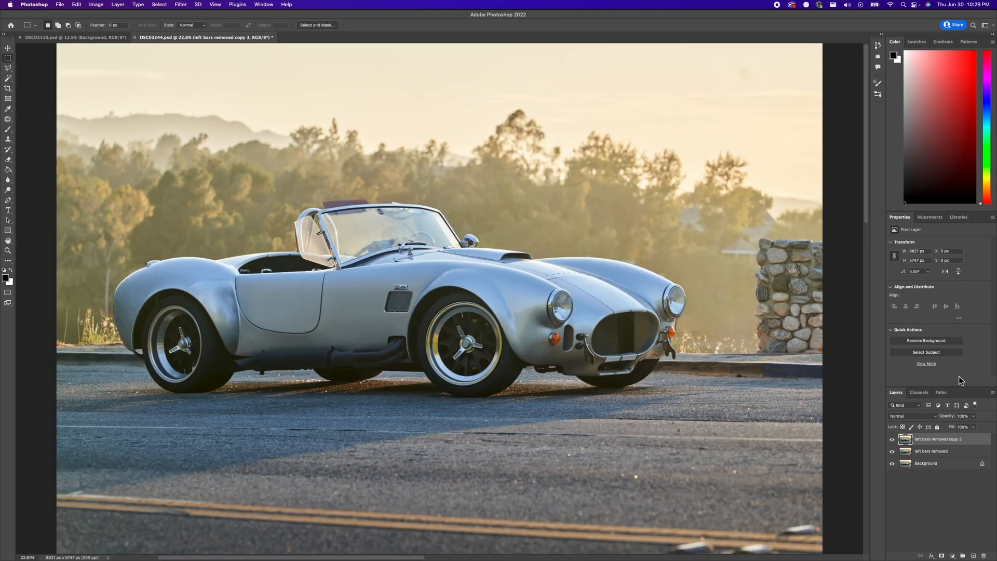
click(893, 440)
click(893, 440)
click(893, 441)
click(893, 441)
Outline the reddish rail remnant beside the headlight and turn signal, plus clean background next to it, with the Polygonal Lasso
key(ctrl+plus)
key(super+plus)
key(super+plus)
key(super+plus)
key(super+plus)
key(super+plus)
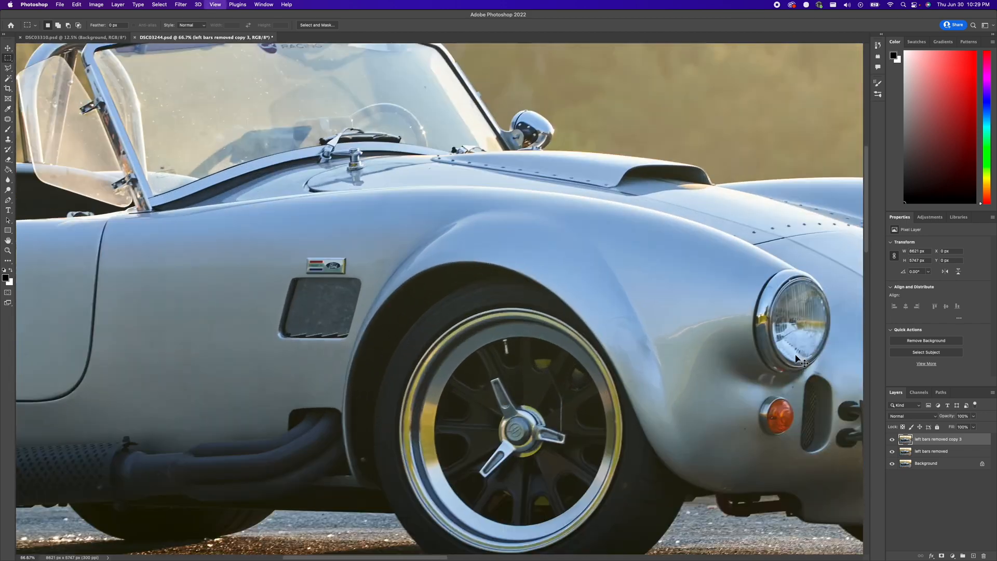
drag(786, 349, 248, 274)
drag(800, 330, 314, 242)
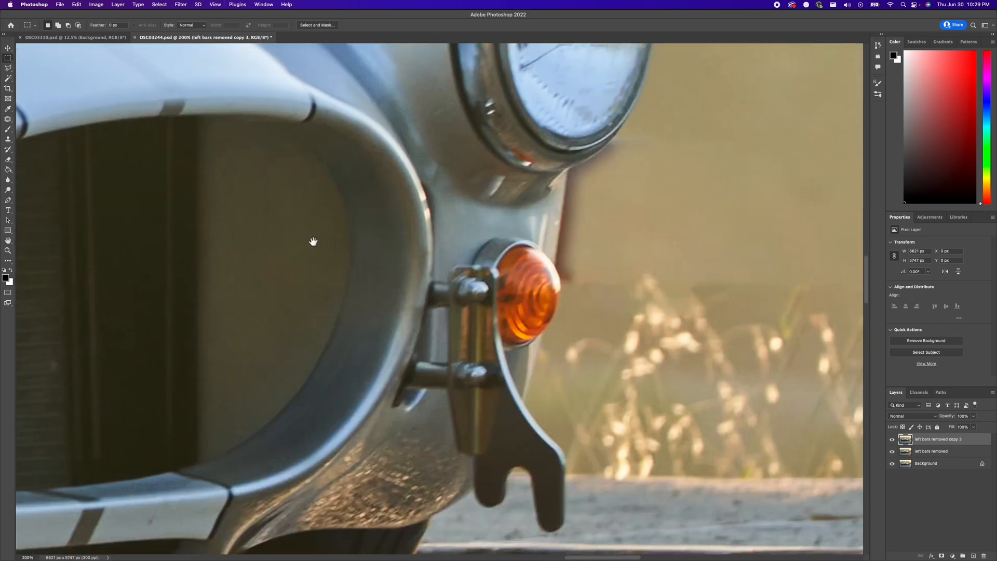
drag(769, 338, 434, 289)
drag(430, 160, 392, 208)
drag(367, 262, 378, 268)
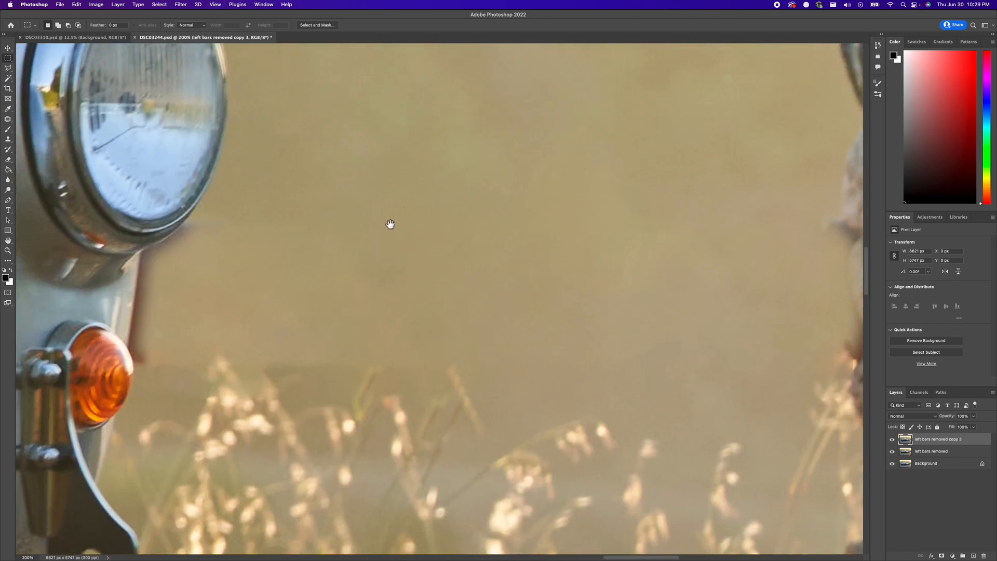
key(l)
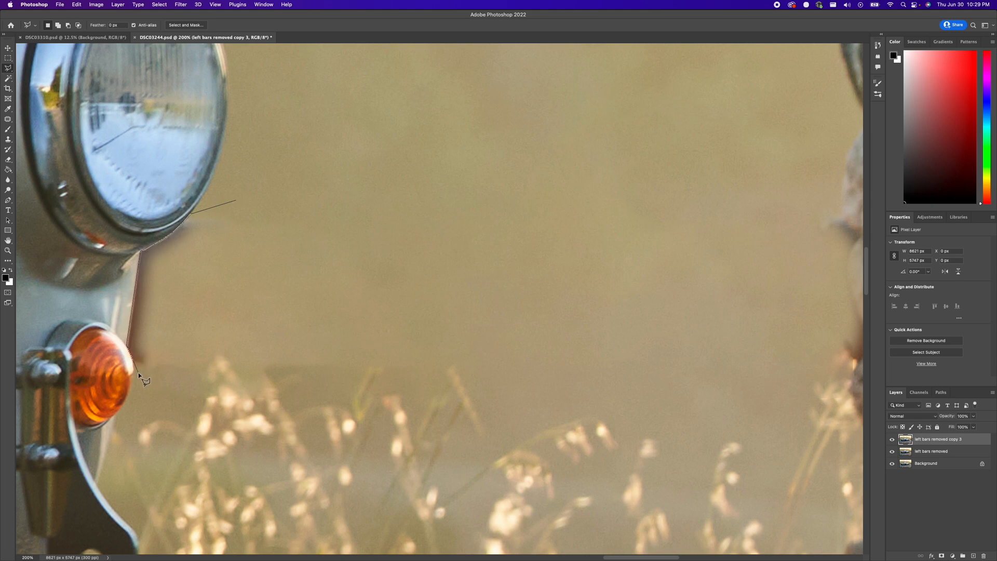
click(133, 373)
click(195, 390)
click(349, 405)
click(451, 382)
click(512, 347)
click(506, 229)
click(480, 183)
click(355, 167)
double_click(263, 184)
Patch the selected area from the clean background toward the pillar with the Content-Aware Patch tool, and compare with the layer hidden and shown
key(j)
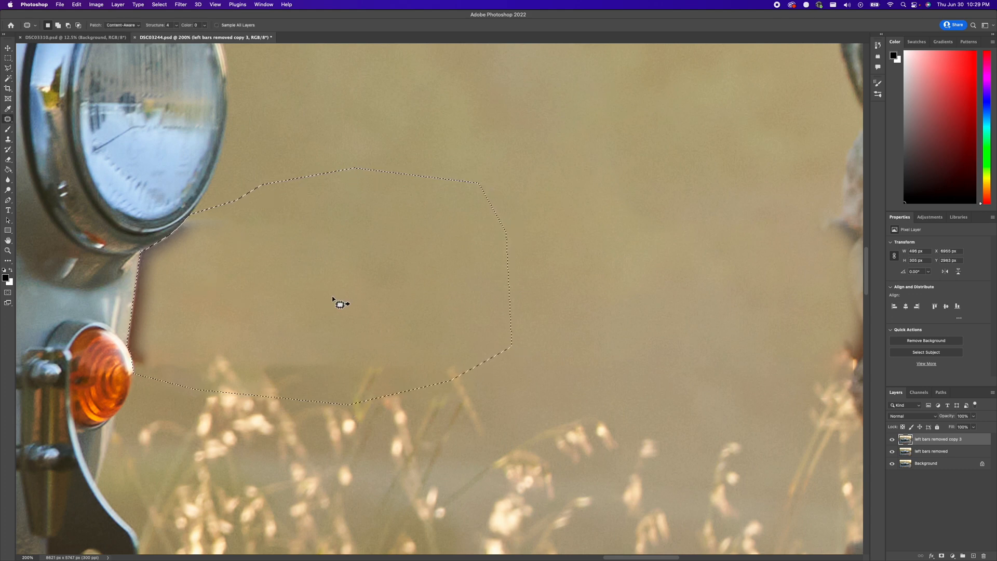
key(super+minus)
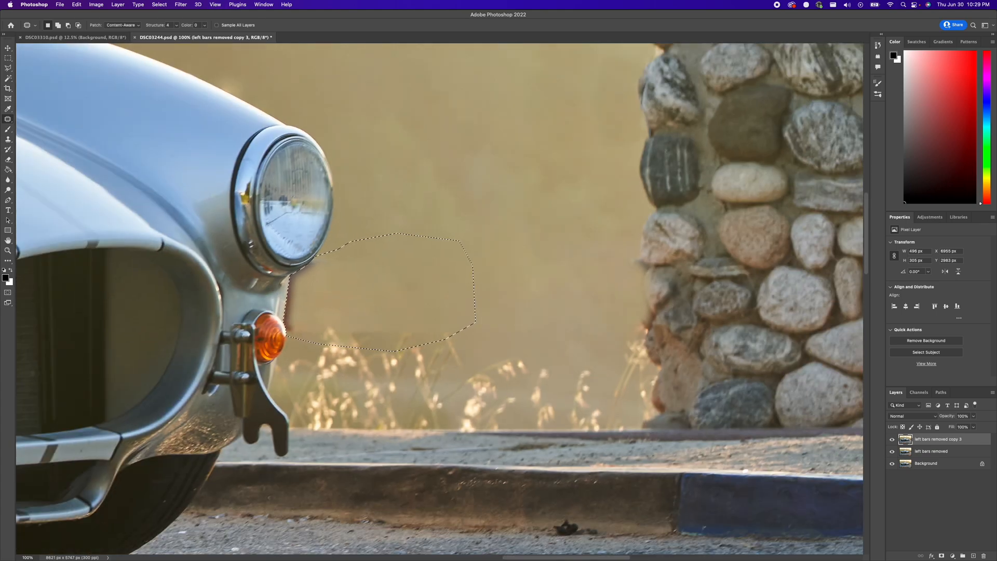
click(7, 121)
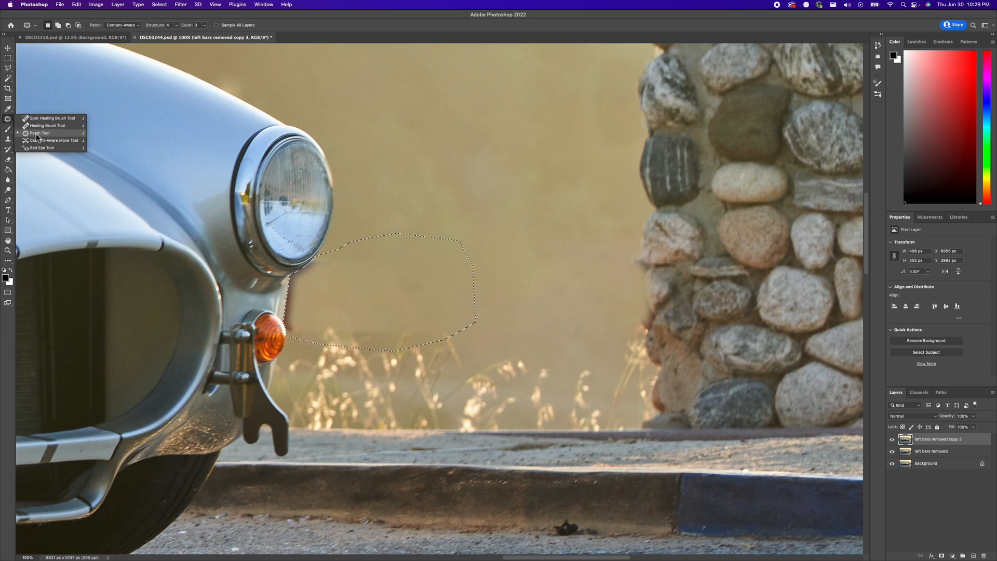
click(57, 135)
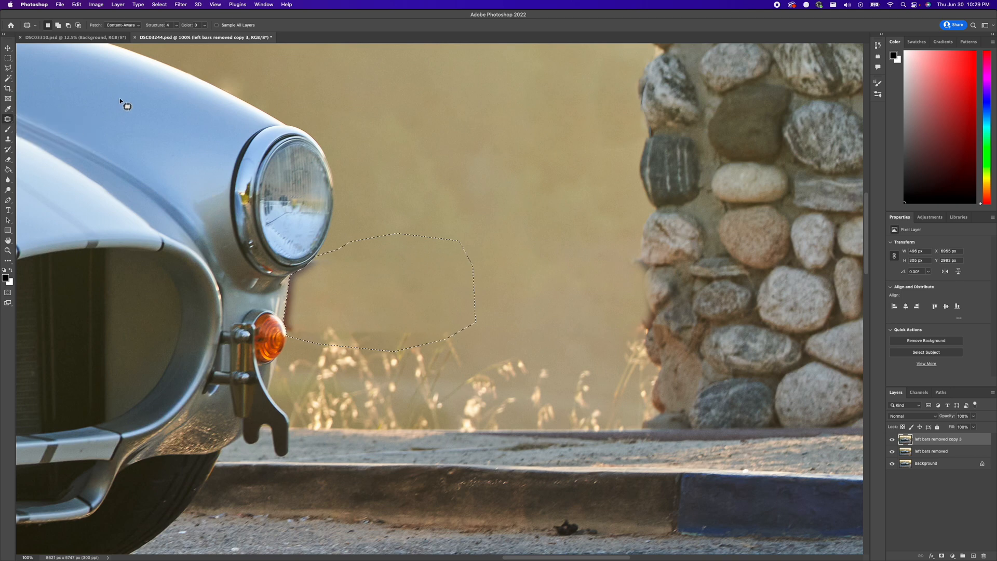
click(119, 26)
drag(410, 289, 541, 287)
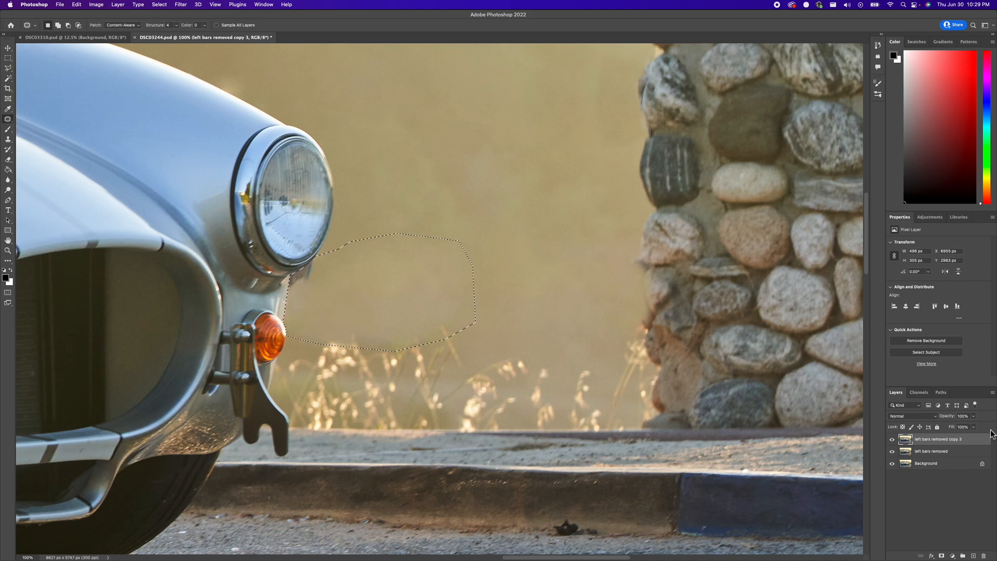
click(892, 441)
click(892, 440)
Subtract the clean background from the selection with the Polygonal Lasso, keeping only the dark remnant directly beneath the headlight
key(super+plus)
drag(302, 270, 353, 283)
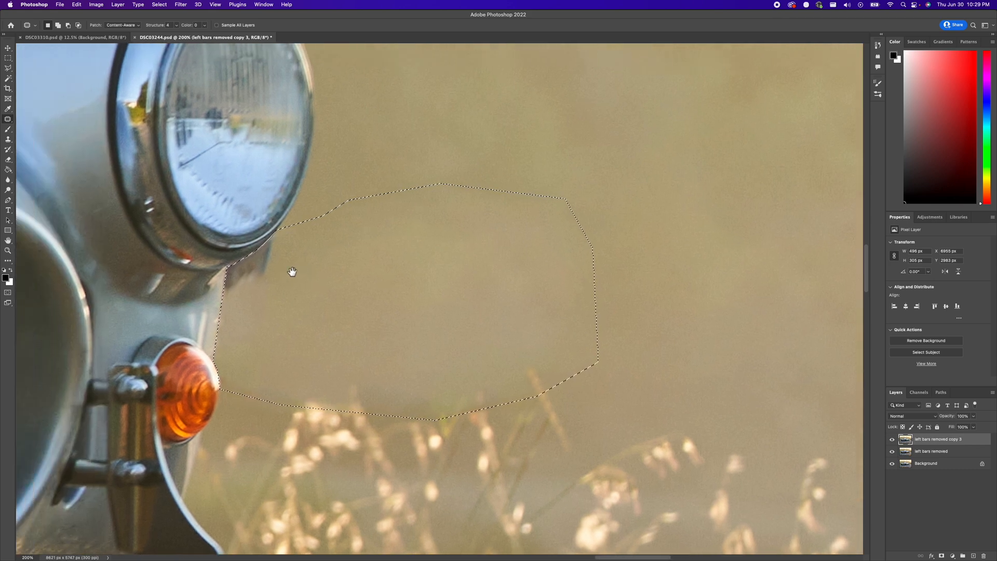
drag(273, 275, 364, 287)
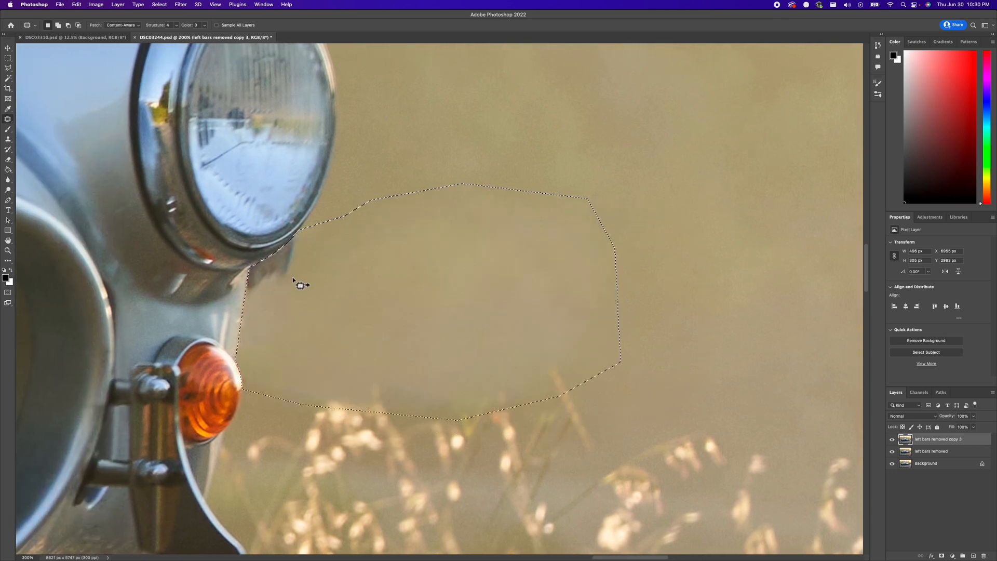
key(l)
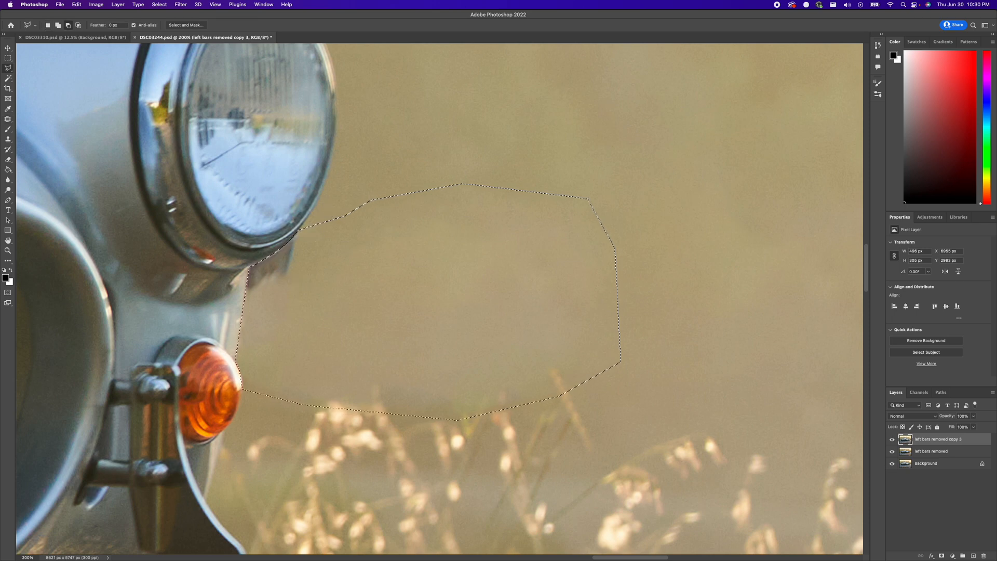
alt+click(328, 191)
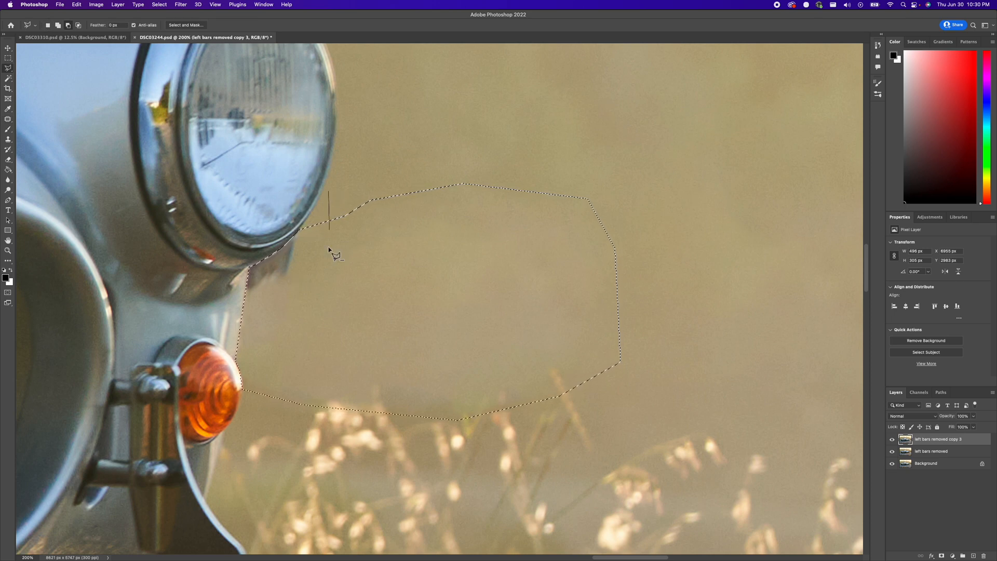
click(301, 281)
click(220, 303)
click(450, 451)
click(695, 402)
click(709, 242)
click(693, 209)
click(328, 191)
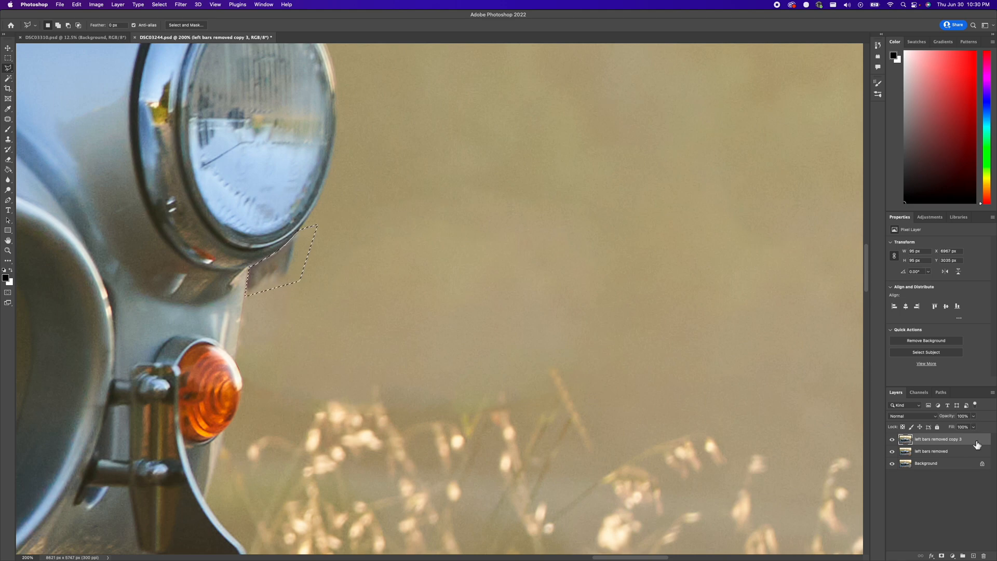
Apply Content-Aware Fill to the remnant on a new layer, erasing the headlight from the sampling area, and deselect
click(286, 5)
text(fill)
click(340, 44)
mouse_move(207, 109)
mouse_down()
mouse_move(156, 112)
mouse_move(105, 175)
mouse_move(91, 325)
mouse_move(185, 118)
mouse_move(175, 137)
mouse_move(215, 126)
mouse_move(366, 16)
mouse_move(220, 197)
mouse_move(172, 187)
mouse_move(343, 135)
mouse_move(314, 121)
mouse_move(319, 143)
mouse_move(265, 206)
mouse_move(178, 179)
mouse_move(157, 368)
mouse_move(170, 390)
mouse_move(124, 223)
mouse_move(146, 311)
mouse_move(195, 413)
mouse_move(204, 331)
mouse_move(191, 205)
mouse_move(239, 355)
mouse_move(216, 247)
mouse_move(244, 424)
mouse_move(199, 285)
mouse_move(235, 237)
mouse_move(232, 268)
mouse_move(169, 191)
mouse_move(250, 261)
mouse_move(287, 221)
mouse_move(330, 114)
mouse_move(321, 159)
mouse_up()
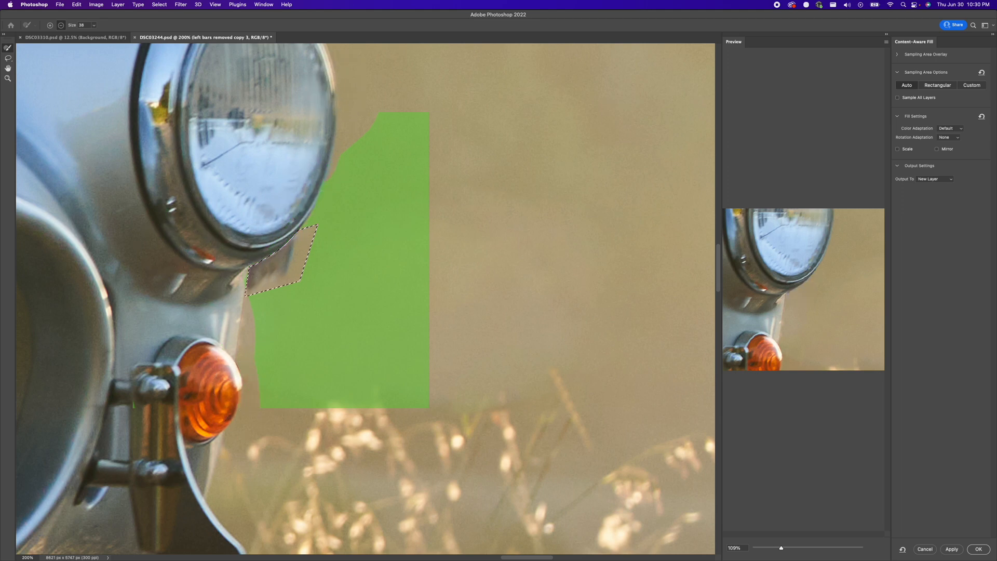
mouse_move(308, 202)
mouse_down()
mouse_move(334, 162)
mouse_move(311, 213)
mouse_up()
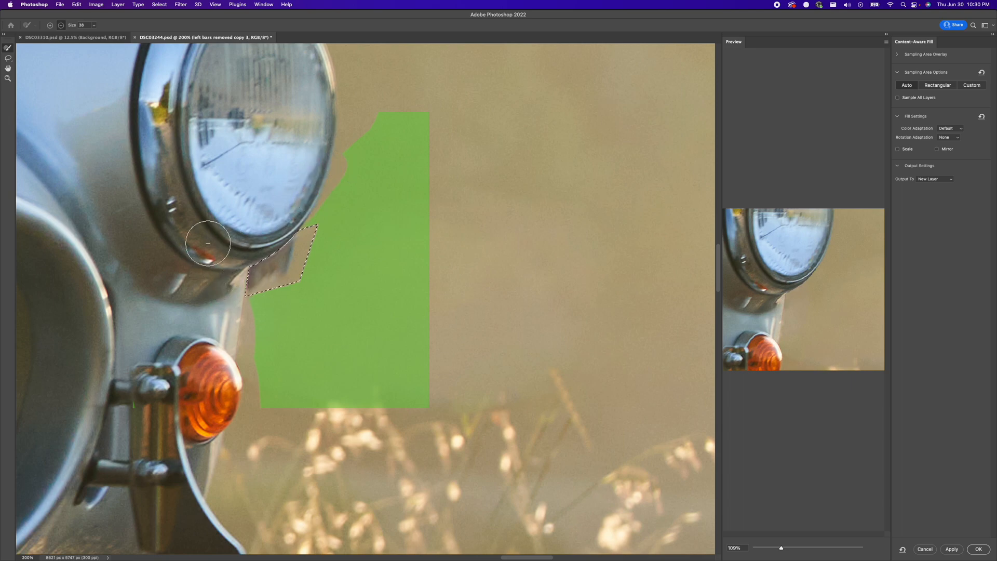
click(977, 548)
key(super+d)
Inspect the fender edge below the headlight up close and merge "left bars removed copy 4" with "left bars removed copy 3"
key(m)
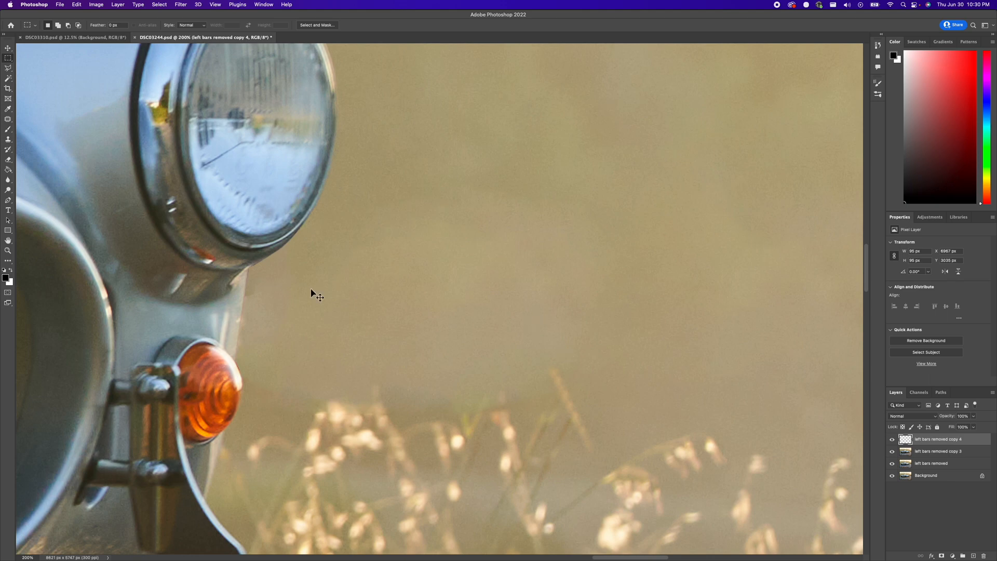
key(super+plus)
key(super+plus)
drag(295, 285, 512, 265)
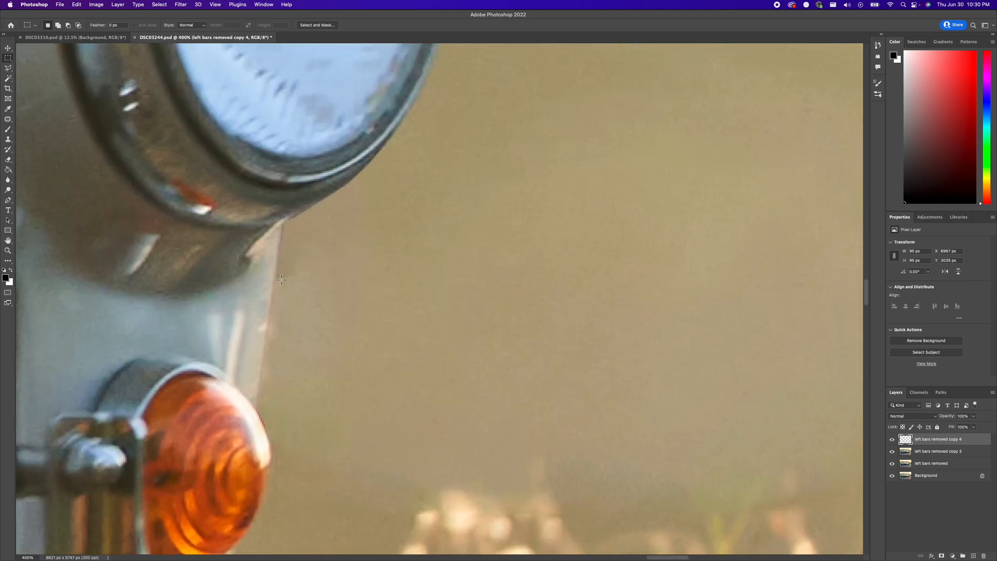
shift+click(965, 455)
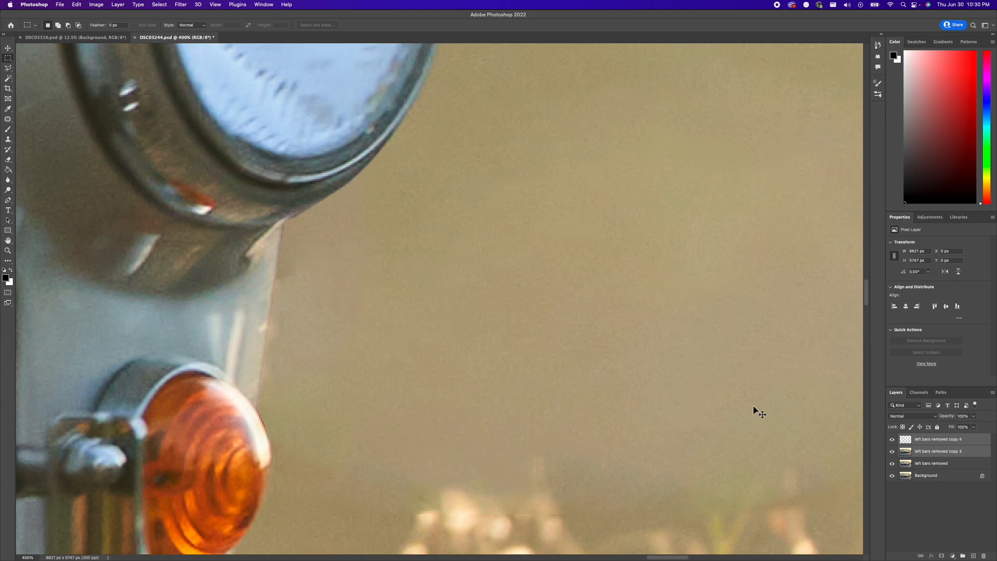
key(super+e)
Outline the leftover smudge along the fender edge below the headlight with the Polygonal Lasso, fill it with Content-Aware contents, and deselect
key(super+plus)
key(l)
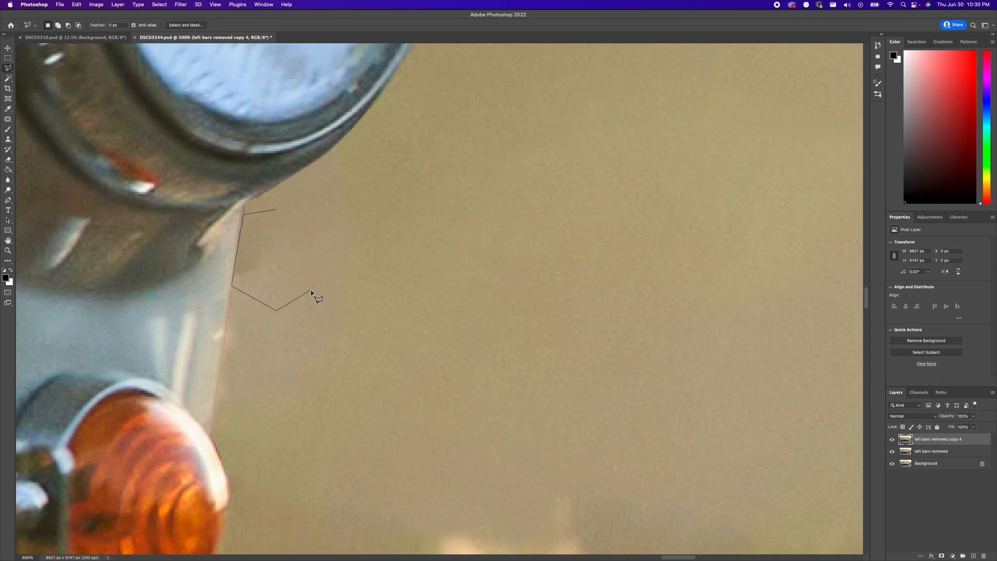
double_click(322, 221)
click(287, 5)
text(fill)
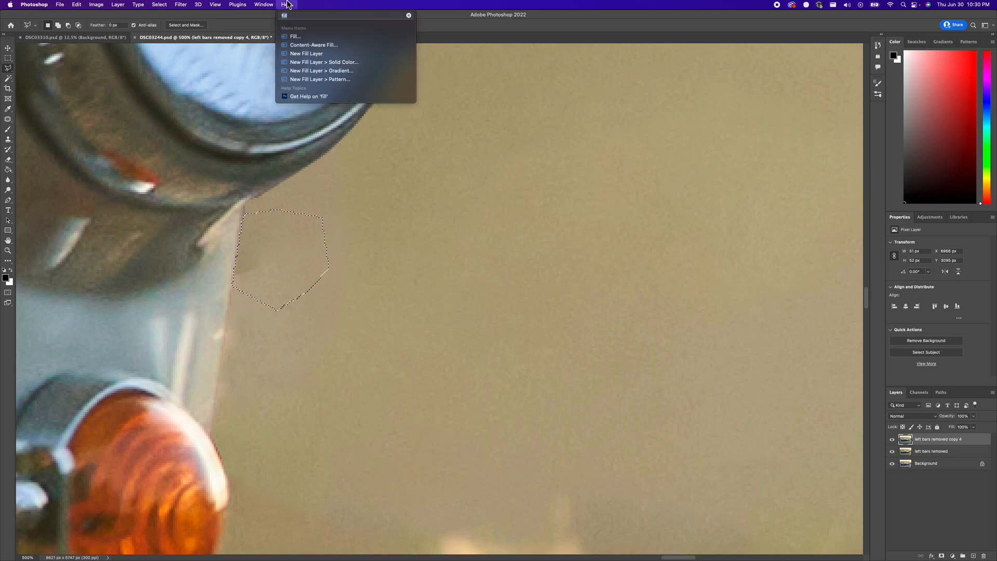
click(305, 37)
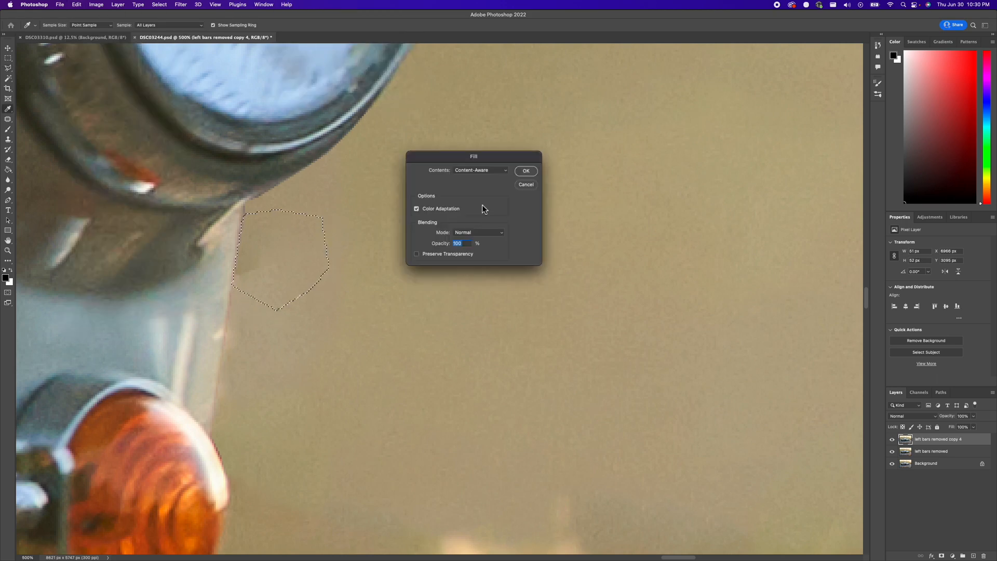
click(526, 170)
key(super+d)
key(m)
Compare the whole photo with "left bars removed copy 4" hidden and shown, and duplicate that layer
key(super+0)
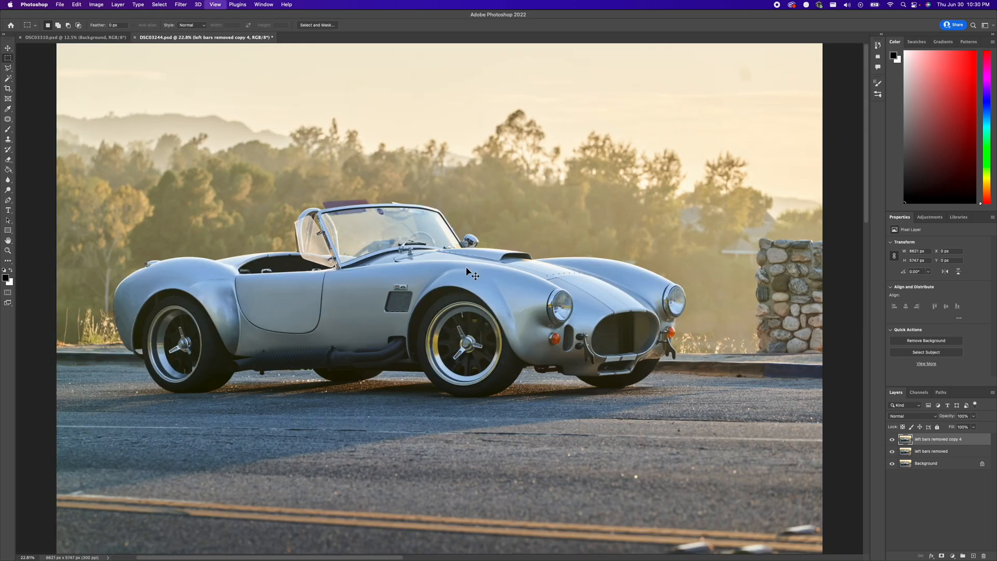
key(super+minus)
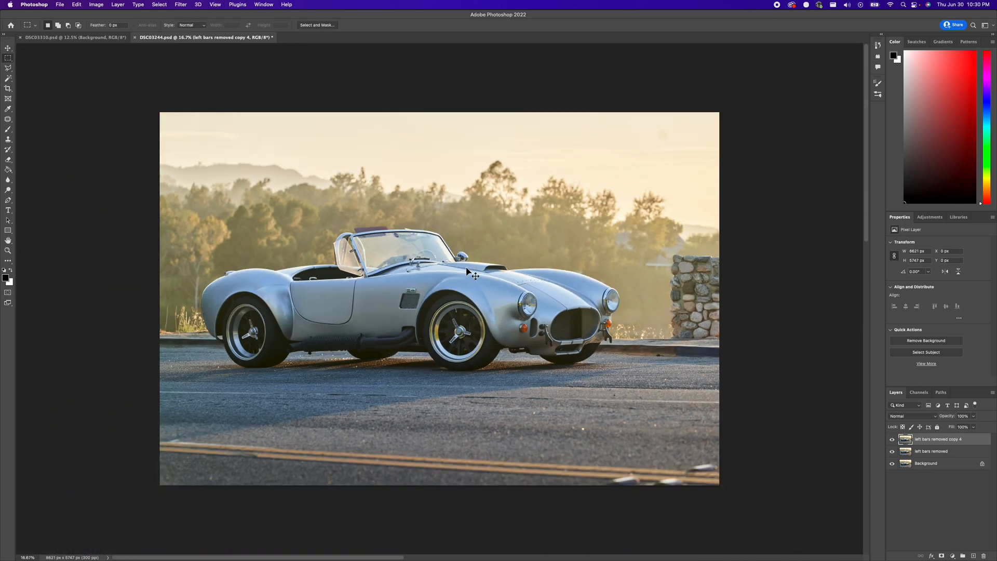
click(892, 440)
click(893, 440)
click(893, 440)
click(893, 440)
click(893, 440)
click(892, 440)
click(893, 440)
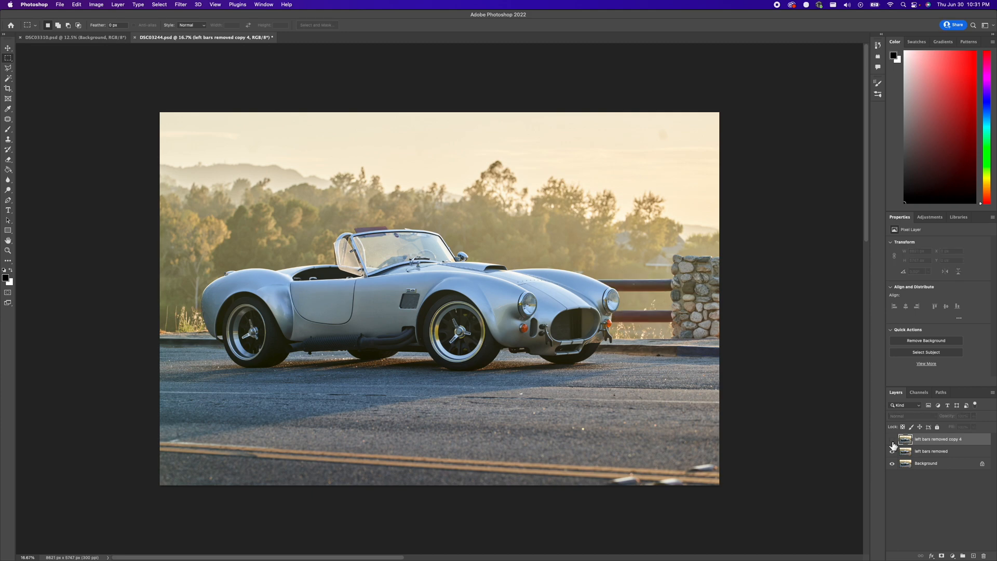
click(892, 441)
key(super+j)
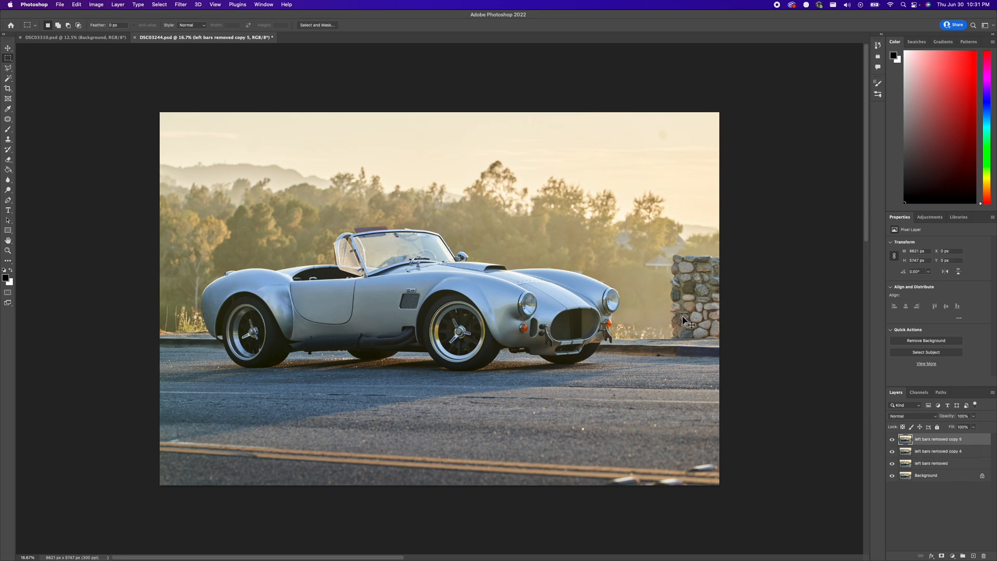
Try a Content-Aware fill on a rectangular selection around the white roof beside the stone pillar, then undo it and deselect
key(super+plus)
key(super+plus)
drag(685, 321, 598, 327)
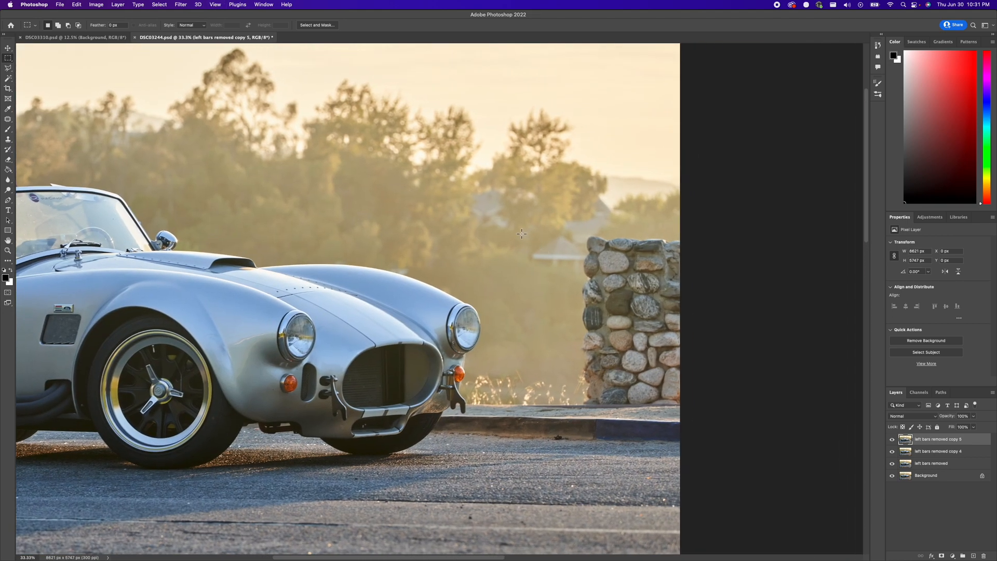
drag(518, 234, 587, 277)
click(287, 4)
click(320, 38)
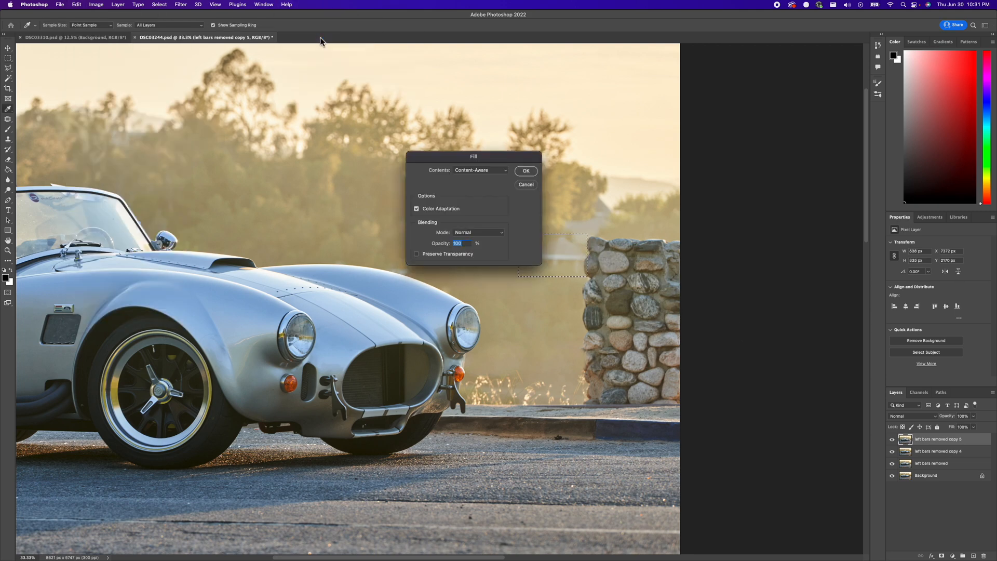
key(Return)
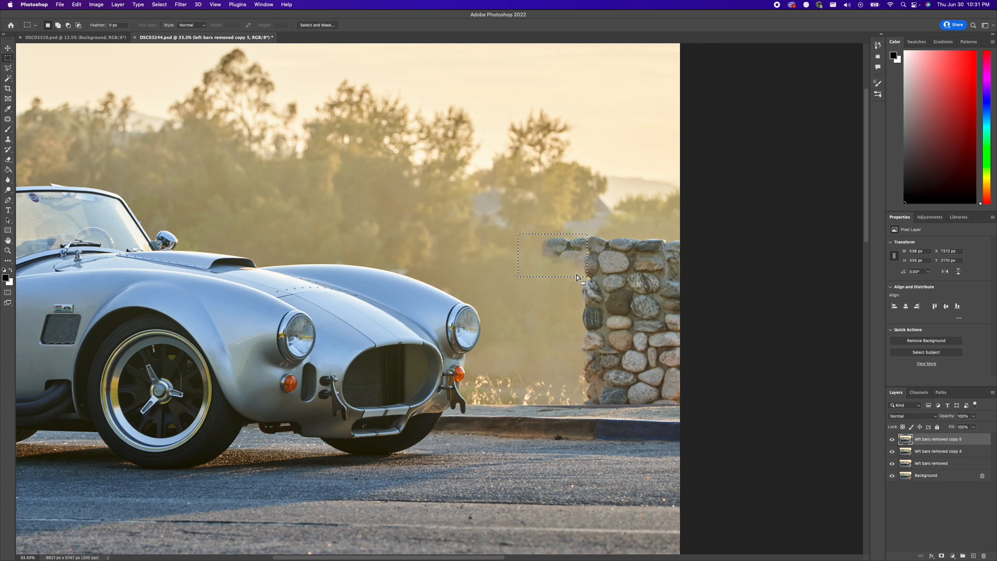
key(super+z)
click(578, 266)
Outline the entire stone pillar with the Polygonal Lasso, from its upper edge down to the sidewalk and past the photo's edge
key(l)
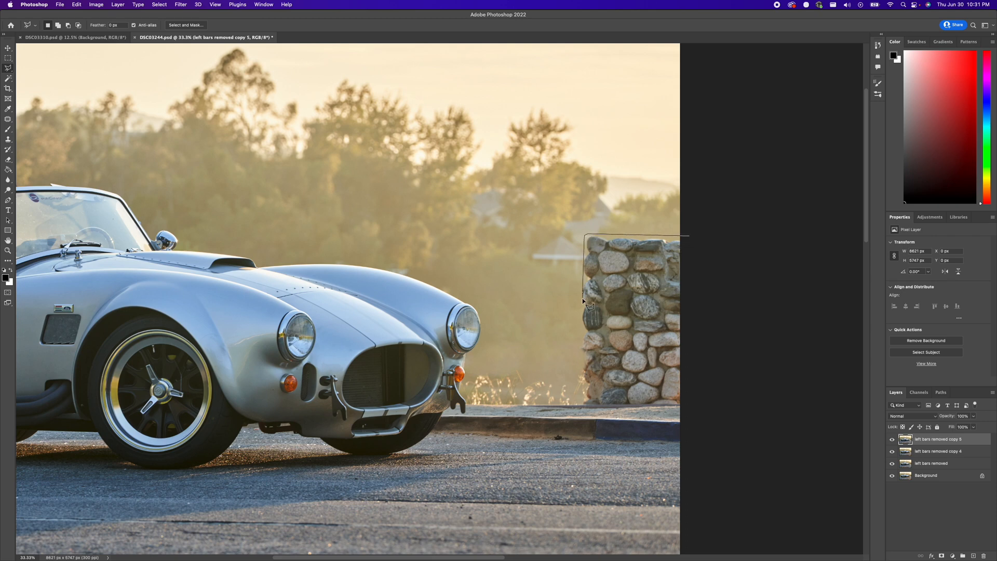
click(583, 406)
click(687, 405)
double_click(696, 238)
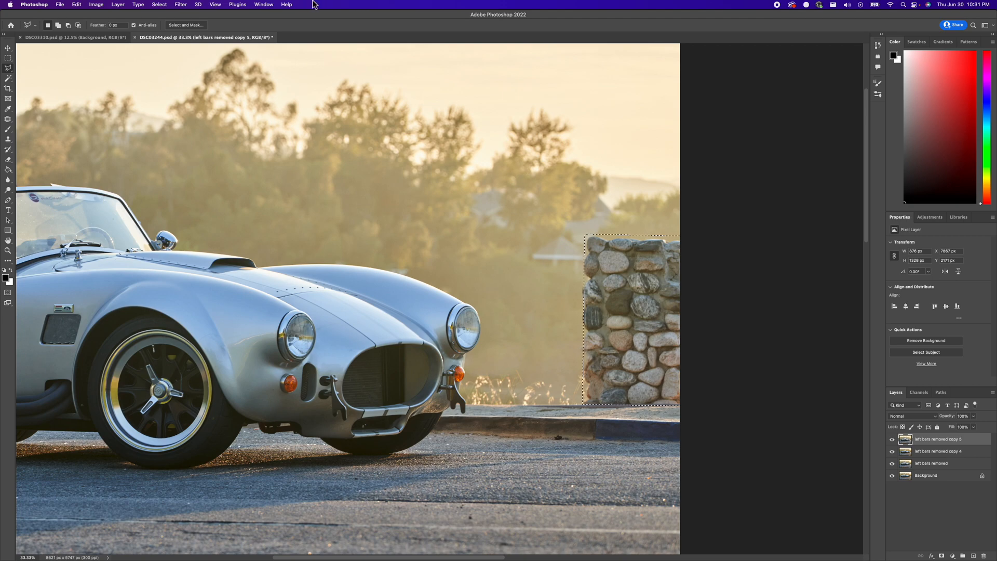
Start Content-Aware Fill on the pillar selection and erase the road, curb, white roof and car outline from the sampling area
click(287, 5)
click(314, 45)
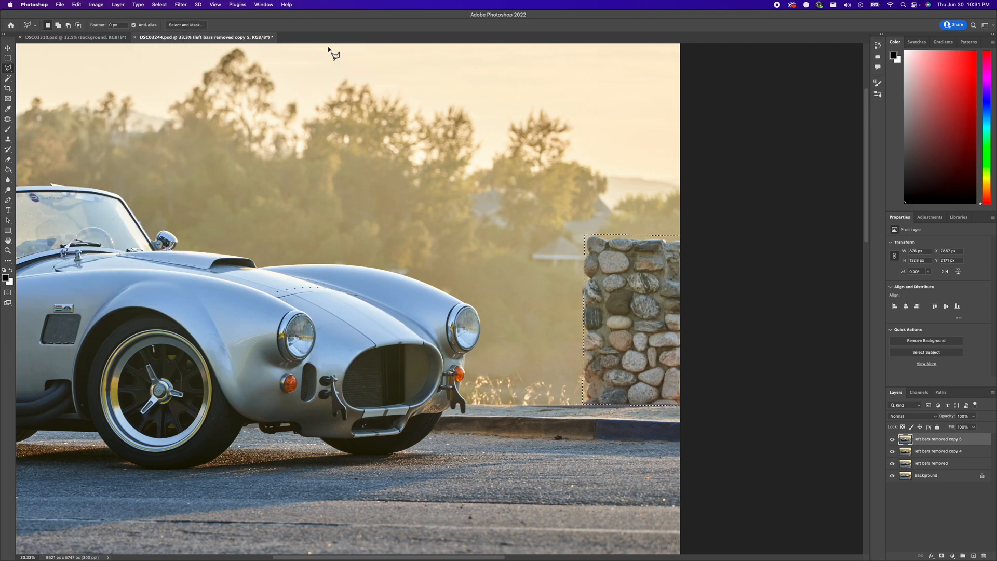
drag(535, 424, 675, 435)
drag(557, 244, 568, 248)
mouse_move(442, 321)
mouse_down()
mouse_move(449, 342)
mouse_move(439, 323)
mouse_move(357, 290)
mouse_move(173, 263)
mouse_up()
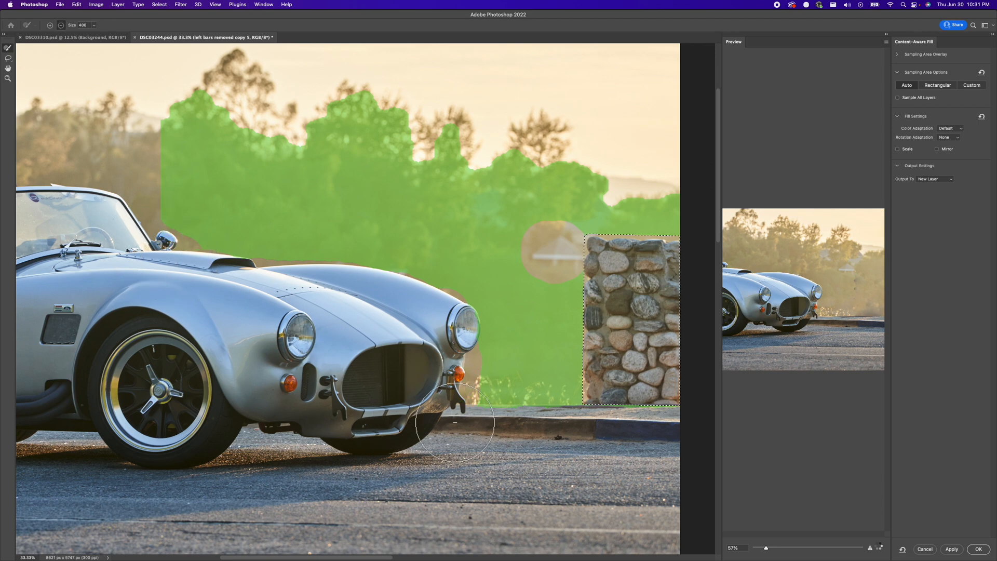
drag(477, 449, 399, 448)
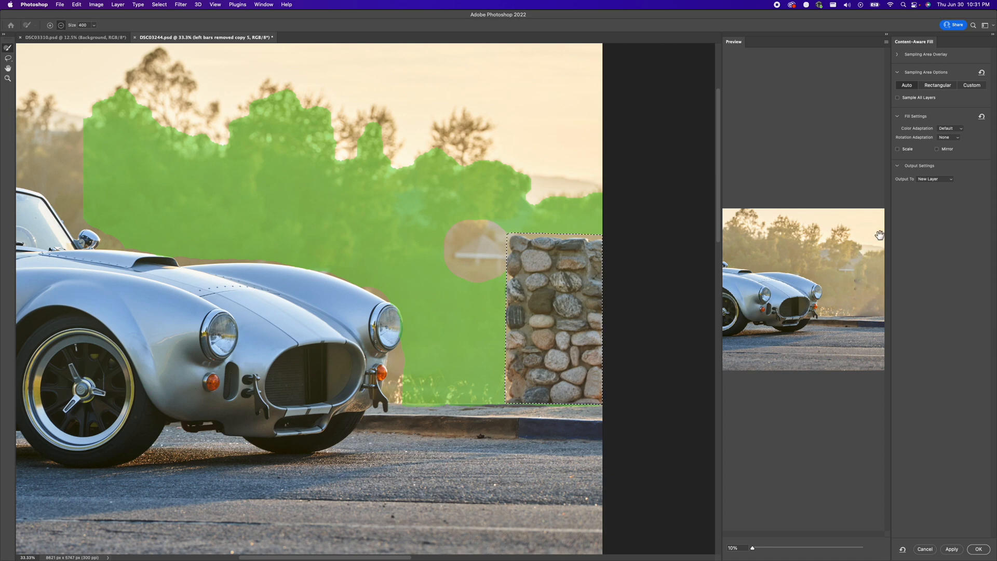
Set Color Adaptation and Rotation Adaptation to High and output the pillar's Content-Aware Fill to a new layer
click(949, 129)
click(959, 137)
click(958, 139)
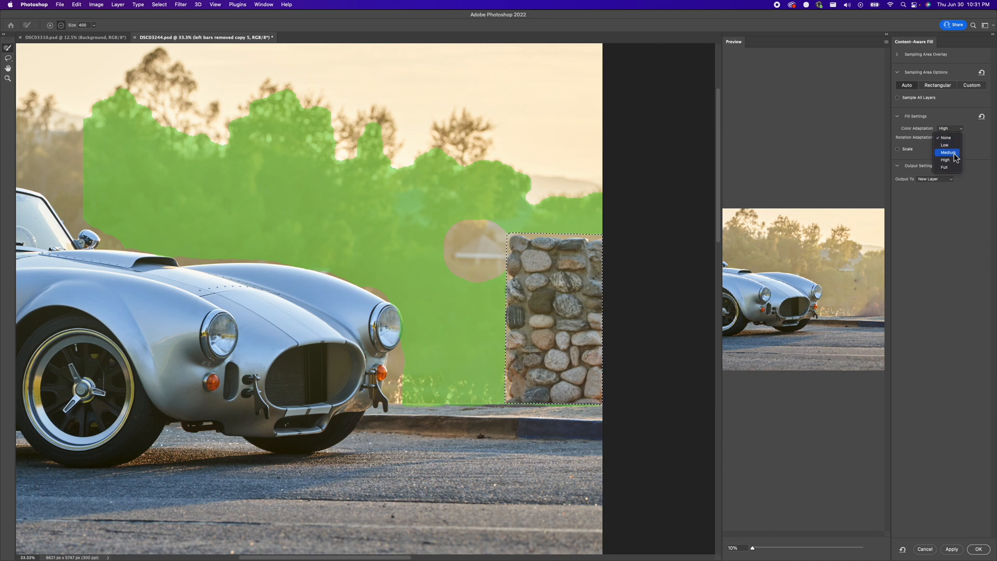
click(955, 160)
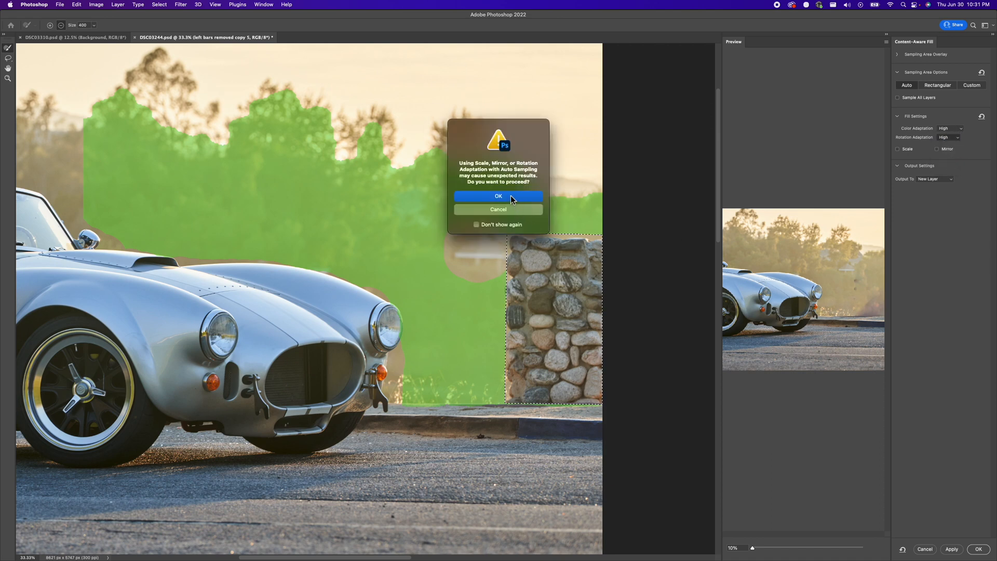
click(511, 199)
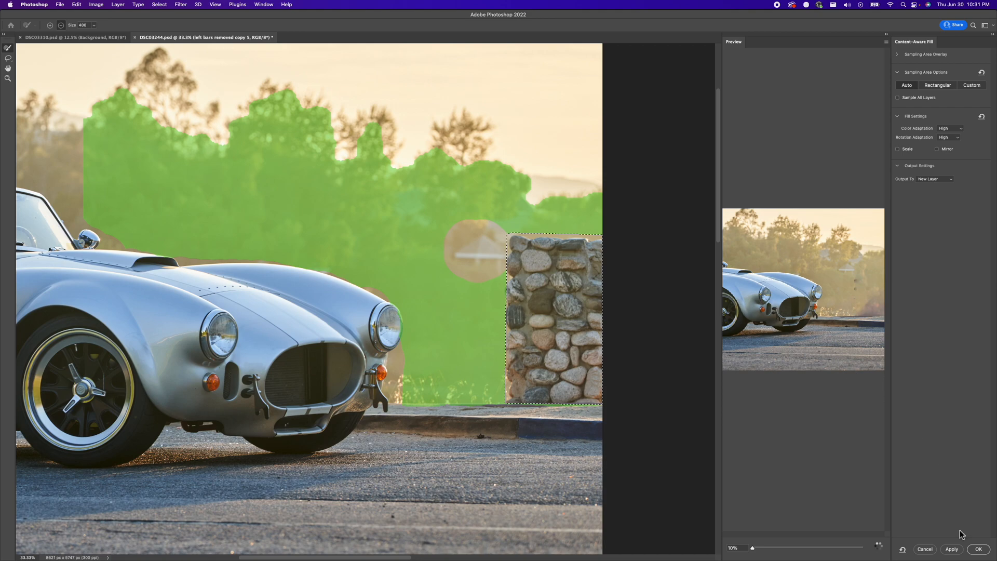
click(981, 555)
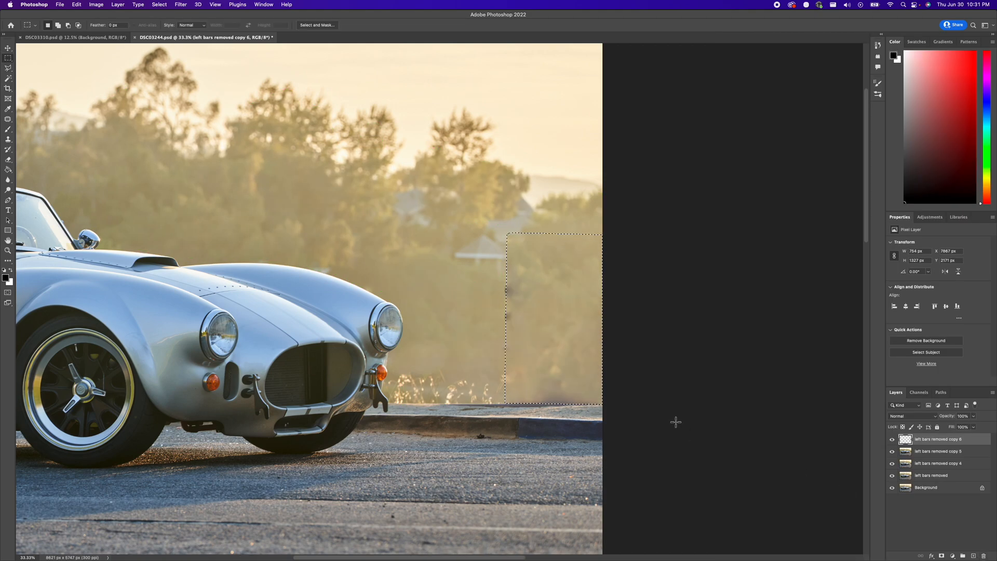
Select a rectangle around the white roof and pillar remnants, stamp the visible layers to a new layer, fill it Content-Aware, and deselect
key(super+minus)
key(super+minus)
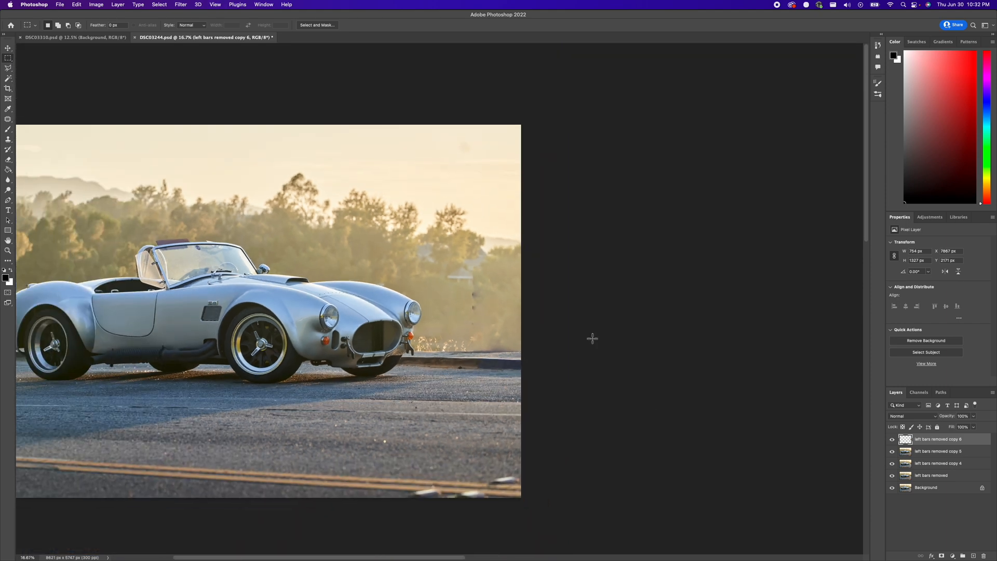
drag(444, 254, 536, 343)
key(super+alt+shift+e)
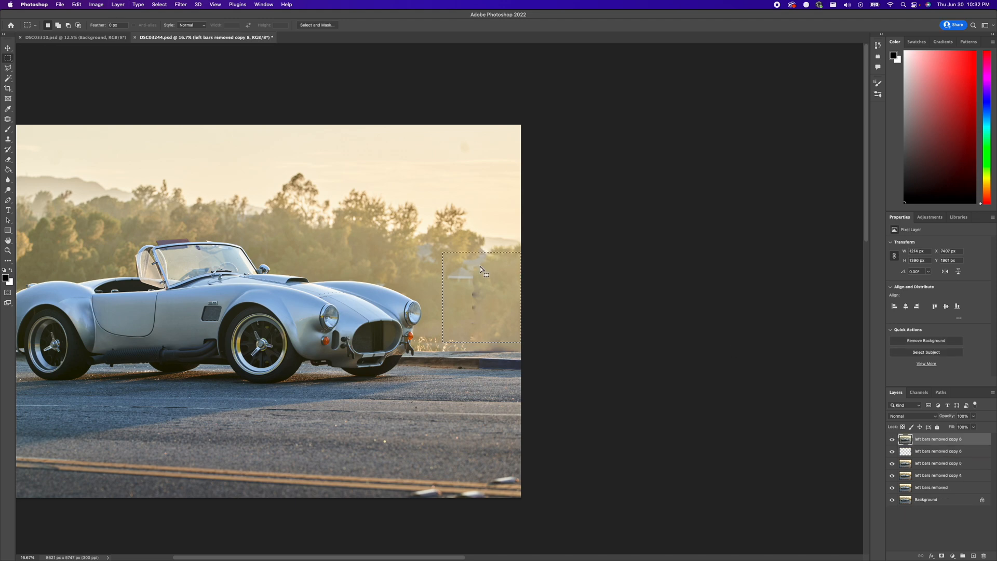
click(289, 4)
click(299, 38)
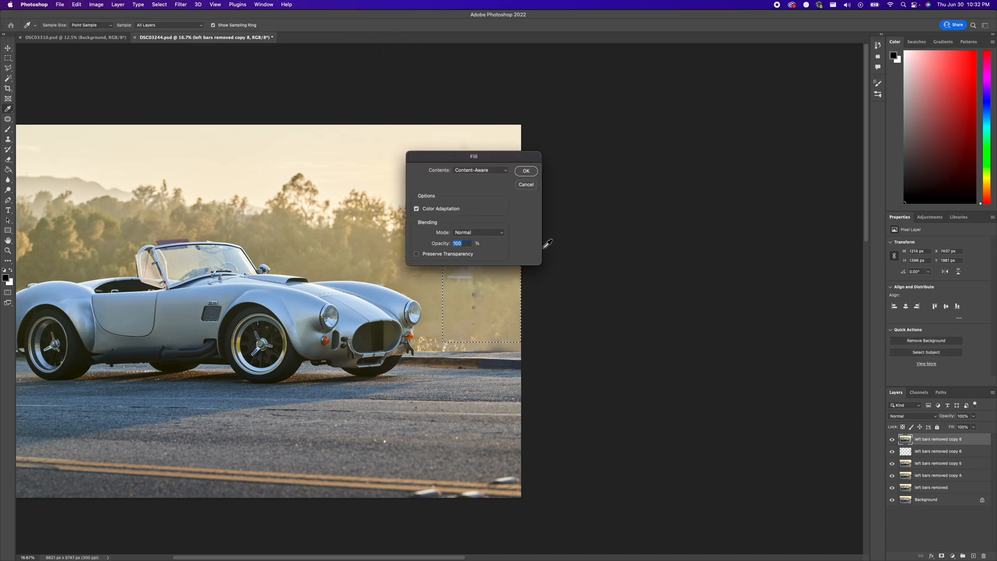
key(Return)
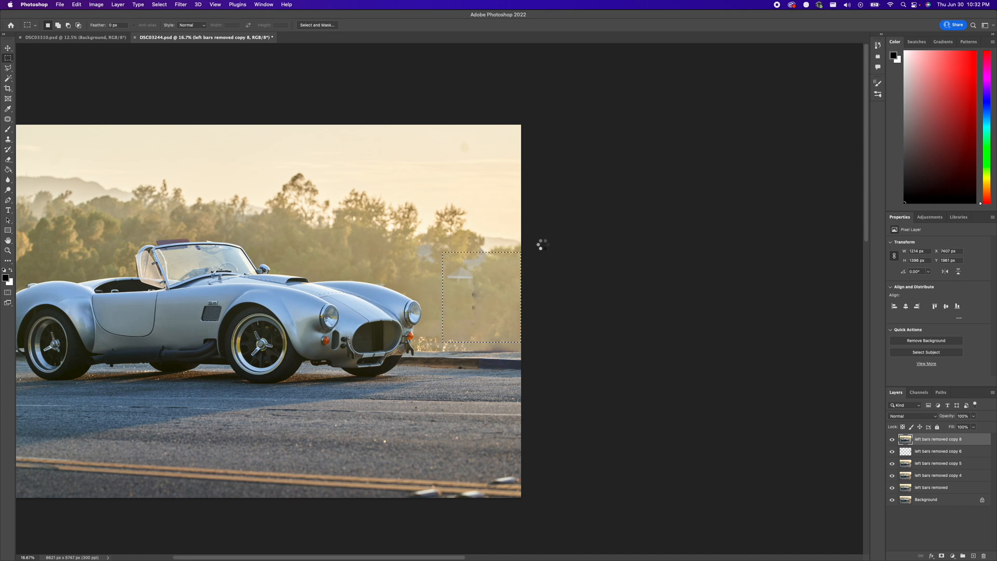
click(549, 251)
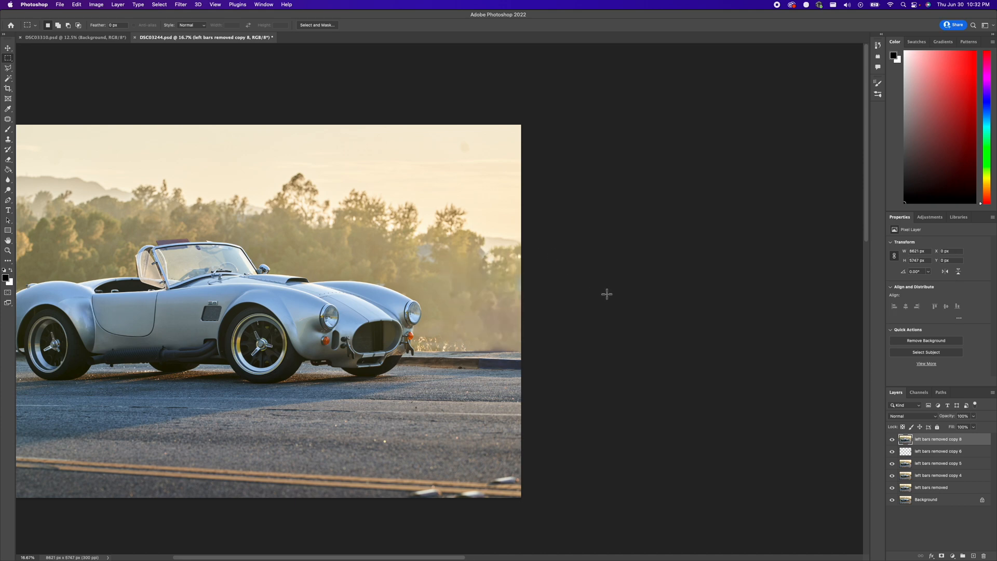
Group all retouching layers above the Background, down to "left bars removed"
key(super+0)
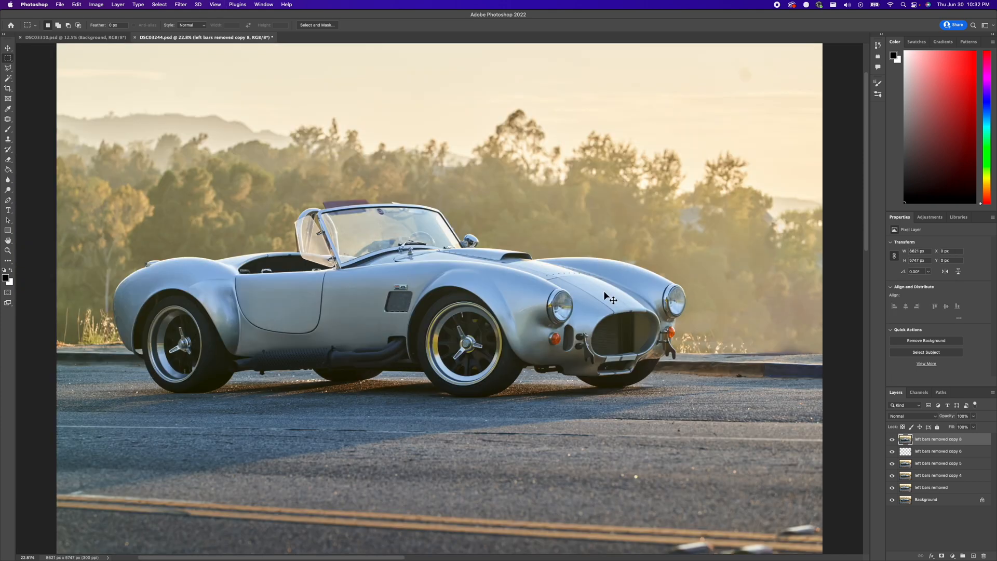
shift+click(958, 491)
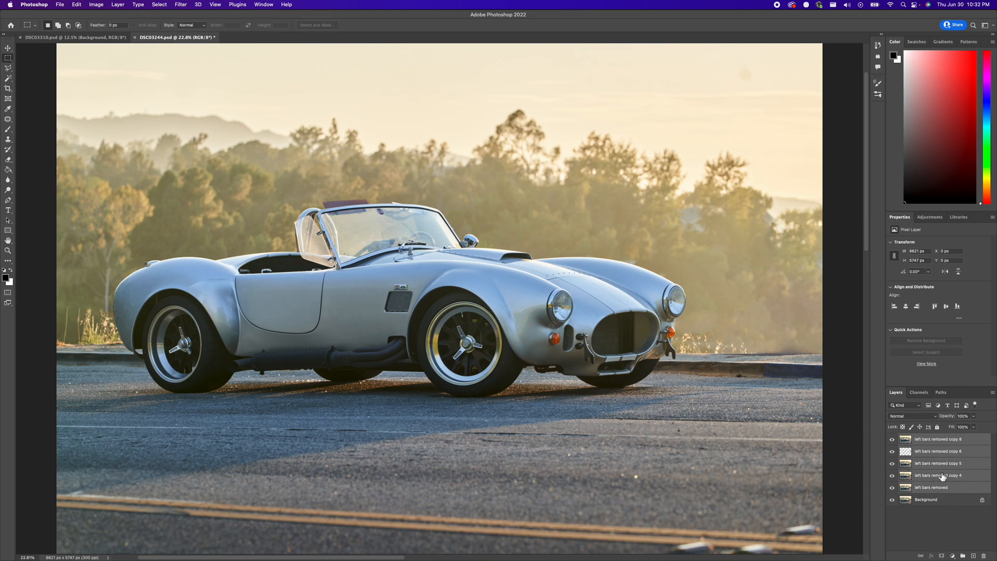
key(super+g)
Compare the original photo with the retouched version by repeatedly hiding and showing the layer group
click(893, 439)
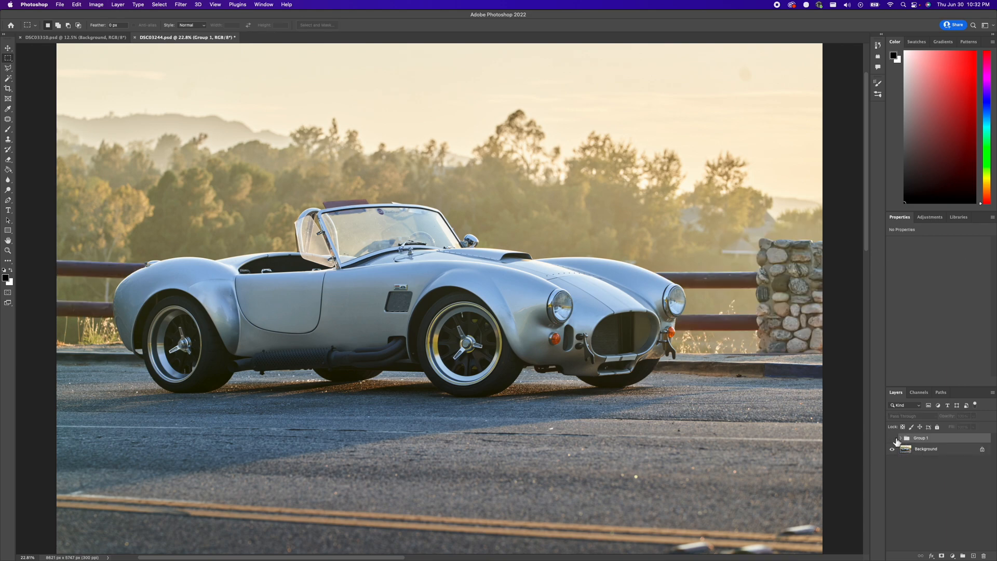
click(893, 439)
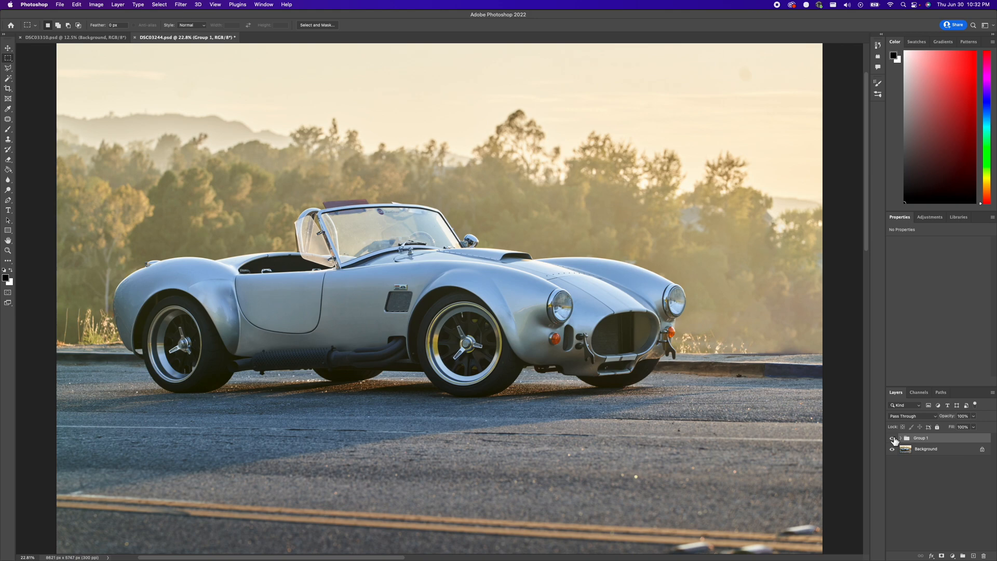
click(893, 439)
click(893, 438)
click(894, 439)
click(893, 439)
click(893, 439)
click(893, 439)
click(894, 439)
click(894, 439)
scroll(176, 268, down, 2)
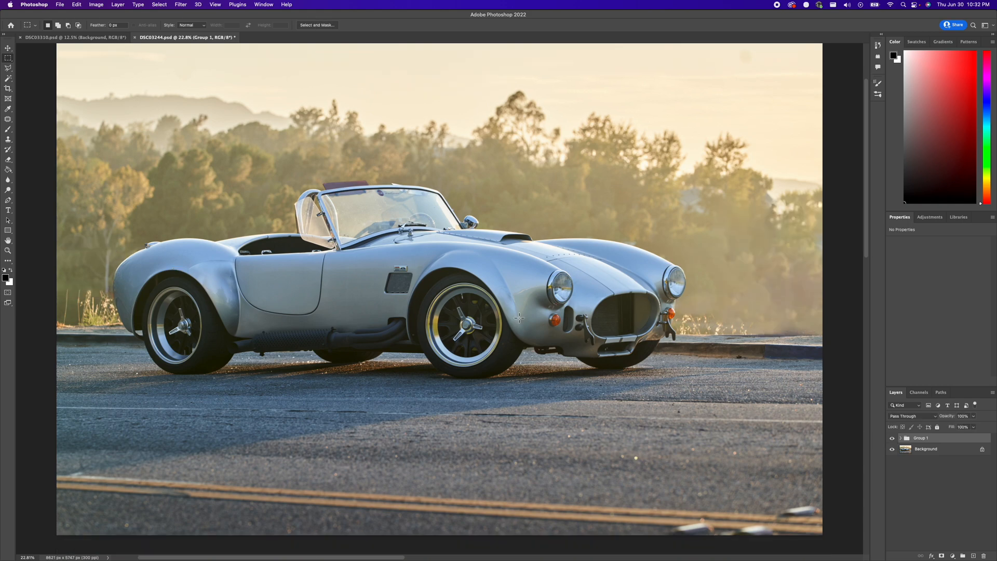
click(892, 438)
click(892, 438)
key(super+minus)
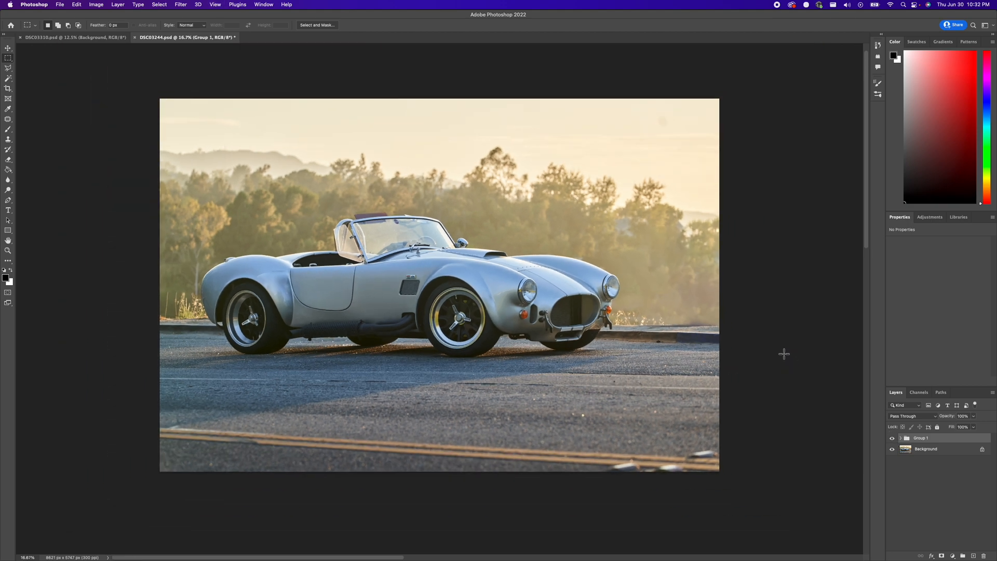